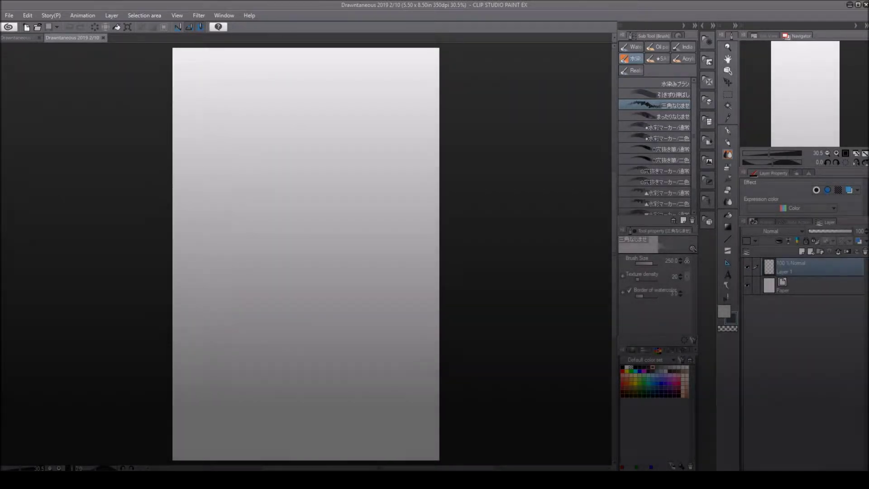
# Sketch a head circle with a centre guideline using the pencil.
pyautogui.click(728, 142)
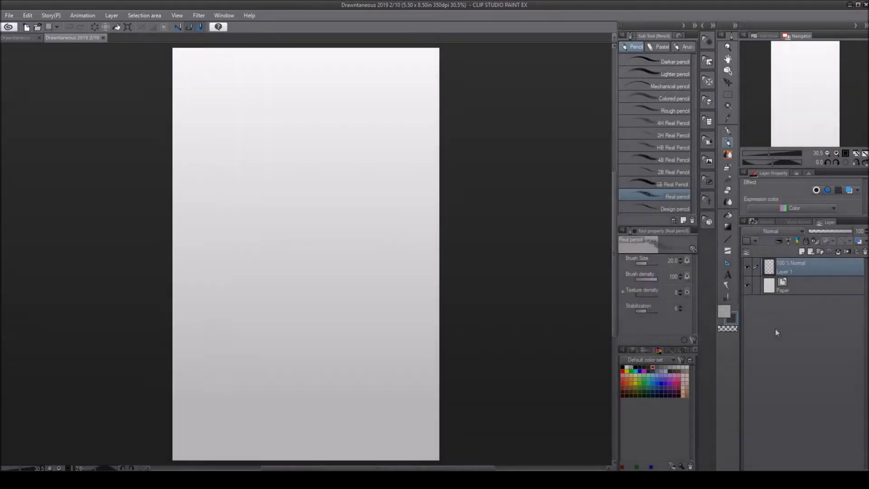
pyautogui.click(724, 314)
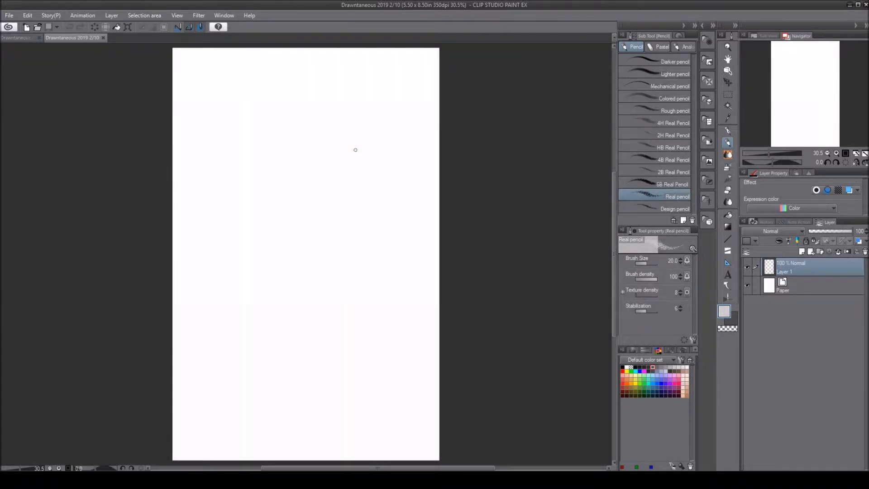
pyautogui.moveTo(365, 105)
pyautogui.mouseDown()
pyautogui.moveTo(383, 138)
pyautogui.moveTo(369, 124)
pyautogui.mouseUp()
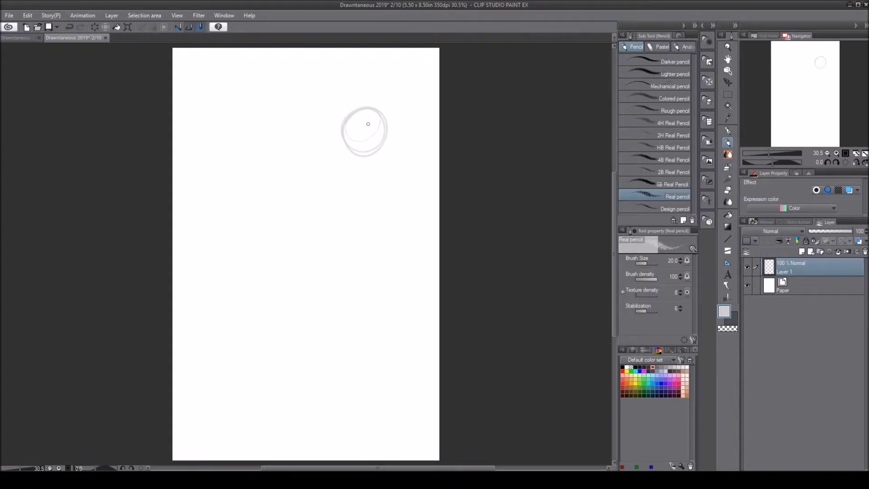
pyautogui.moveTo(357, 115); pyautogui.dragTo(354, 146)
pyautogui.moveTo(345, 129)
pyautogui.mouseDown()
pyautogui.moveTo(350, 168)
pyautogui.moveTo(349, 158)
pyautogui.moveTo(374, 159)
pyautogui.moveTo(376, 136)
pyautogui.moveTo(335, 131)
pyautogui.moveTo(390, 126)
pyautogui.moveTo(354, 128)
pyautogui.moveTo(351, 146)
pyautogui.mouseUp()
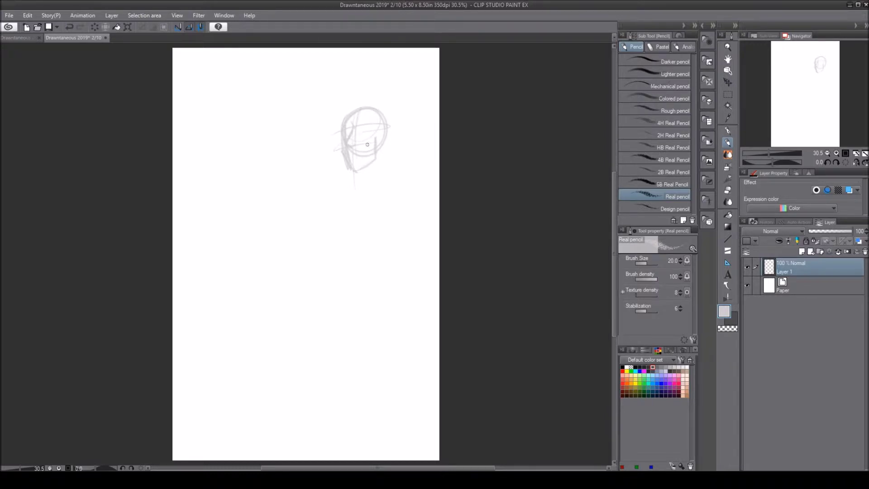
# Clear the head sketch using a rectangular selection, then deselect.
pyautogui.click(726, 95)
pyautogui.moveTo(322, 84); pyautogui.dragTo(407, 207)
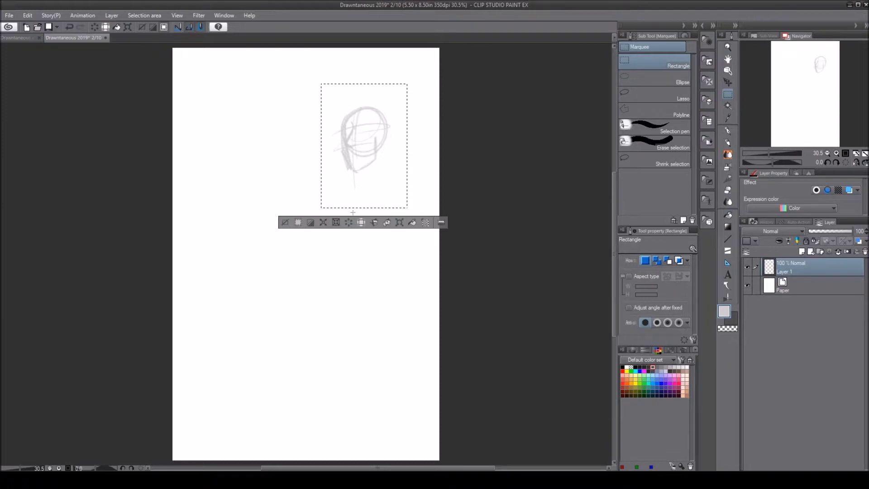
pyautogui.click(348, 222)
pyautogui.click(285, 222)
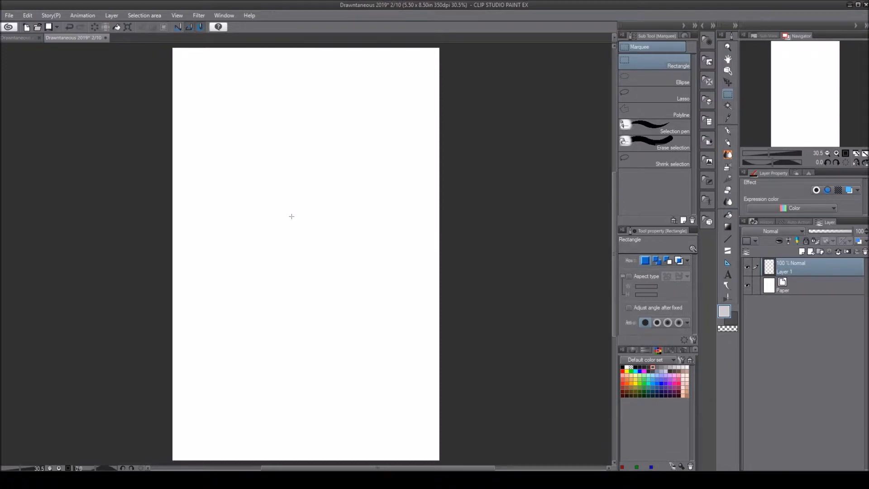
# Sketch a new head circle with the pencil, then undo it.
pyautogui.click(727, 142)
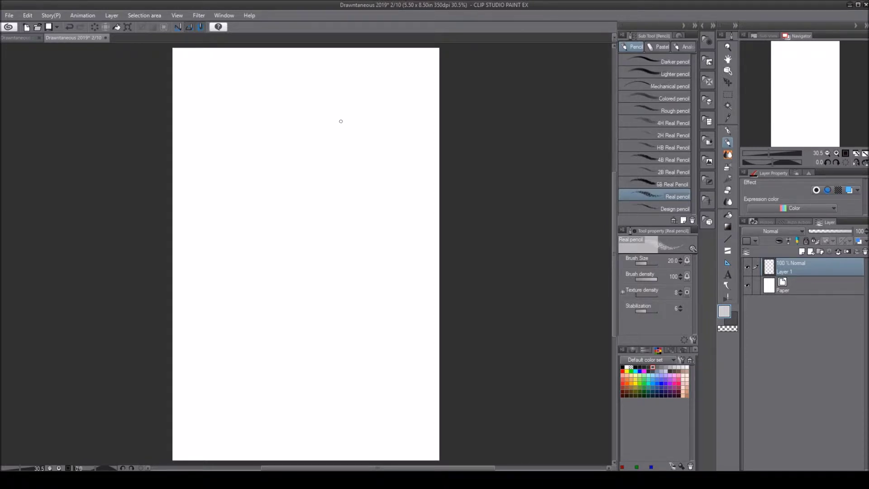
pyautogui.moveTo(352, 92)
pyautogui.mouseDown()
pyautogui.moveTo(306, 110)
pyautogui.moveTo(317, 156)
pyautogui.moveTo(358, 159)
pyautogui.mouseUp()
pyautogui.moveTo(312, 118); pyautogui.dragTo(312, 135)
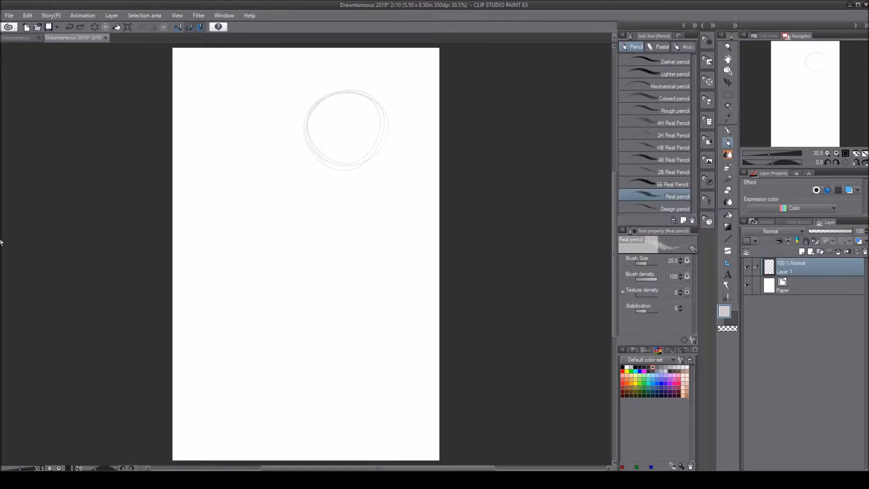
pyautogui.hotkey('ctrl', 'z')
pyautogui.hotkey('ctrl', 'z')
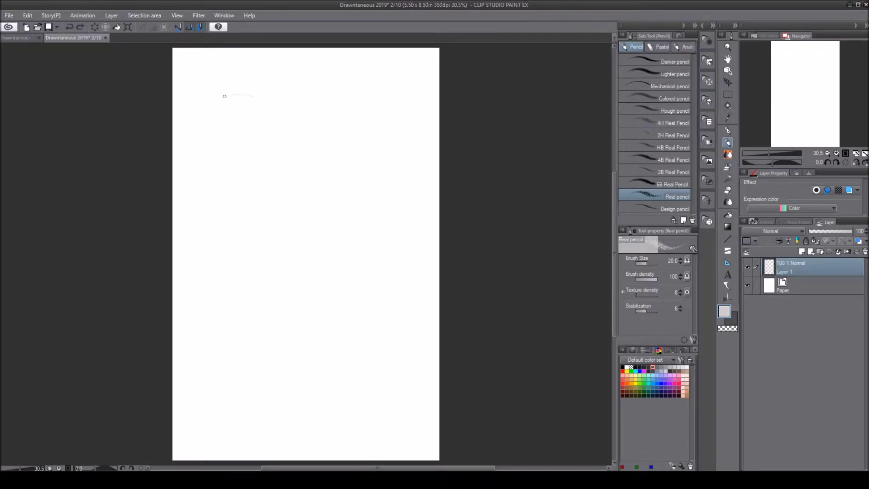
# Sketch the oval head outline with jaw line and both ears.
pyautogui.moveTo(266, 101)
pyautogui.mouseDown()
pyautogui.moveTo(220, 129)
pyautogui.moveTo(229, 95)
pyautogui.moveTo(260, 97)
pyautogui.moveTo(272, 108)
pyautogui.mouseUp()
pyautogui.moveTo(228, 153)
pyautogui.mouseDown()
pyautogui.moveTo(222, 130)
pyautogui.moveTo(232, 164)
pyautogui.moveTo(271, 170)
pyautogui.mouseUp()
pyautogui.moveTo(276, 122)
pyautogui.mouseDown()
pyautogui.moveTo(278, 159)
pyautogui.moveTo(247, 177)
pyautogui.mouseUp()
pyautogui.moveTo(227, 131)
pyautogui.mouseDown()
pyautogui.moveTo(258, 170)
pyautogui.moveTo(240, 164)
pyautogui.moveTo(258, 199)
pyautogui.moveTo(253, 191)
pyautogui.moveTo(272, 195)
pyautogui.moveTo(275, 169)
pyautogui.moveTo(281, 189)
pyautogui.mouseUp()
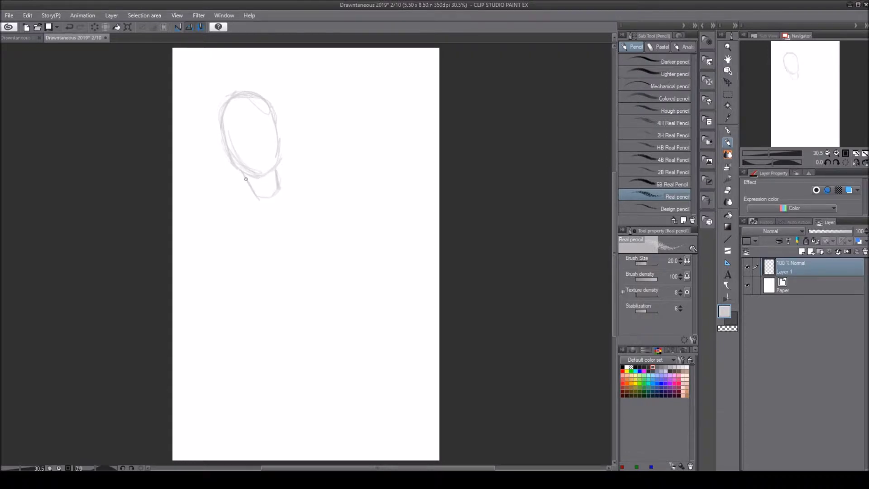
pyautogui.moveTo(222, 135)
pyautogui.mouseDown()
pyautogui.moveTo(221, 154)
pyautogui.moveTo(219, 134)
pyautogui.mouseUp()
pyautogui.moveTo(278, 131)
pyautogui.mouseDown()
pyautogui.moveTo(280, 145)
pyautogui.moveTo(279, 119)
pyautogui.mouseUp()
# Sketch the neck down from the chin and both shoulder lines.
pyautogui.moveTo(248, 183)
pyautogui.mouseDown()
pyautogui.moveTo(220, 212)
pyautogui.moveTo(223, 233)
pyautogui.mouseUp()
pyautogui.moveTo(301, 187)
pyautogui.mouseDown()
pyautogui.moveTo(292, 187)
pyautogui.moveTo(322, 158)
pyautogui.moveTo(334, 170)
pyautogui.mouseUp()
pyautogui.moveTo(319, 159)
pyautogui.mouseDown()
pyautogui.moveTo(289, 186)
pyautogui.moveTo(314, 168)
pyautogui.mouseUp()
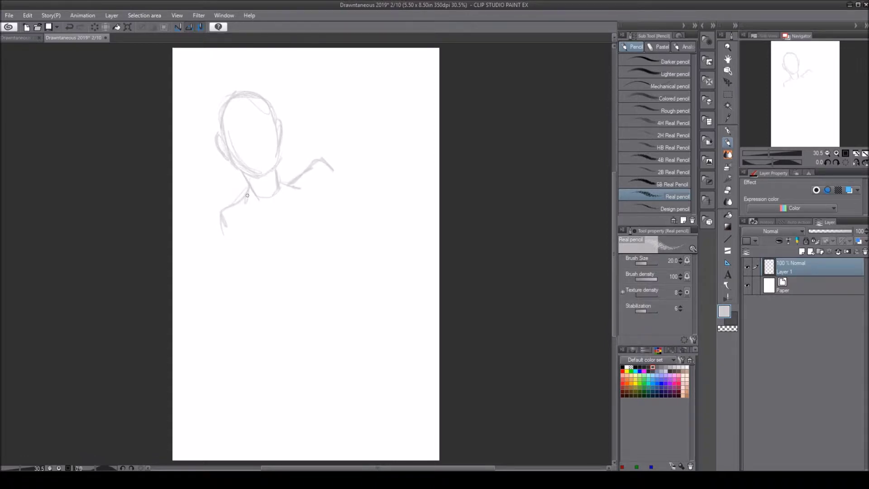
pyautogui.moveTo(243, 199)
pyautogui.mouseDown()
pyautogui.moveTo(207, 211)
pyautogui.moveTo(211, 232)
pyautogui.mouseUp()
pyautogui.moveTo(210, 218); pyautogui.dragTo(222, 233)
pyautogui.moveTo(317, 163); pyautogui.dragTo(334, 174)
# Sketch both sides of the torso and the waist line.
pyautogui.moveTo(230, 215)
pyautogui.mouseDown()
pyautogui.moveTo(254, 270)
pyautogui.moveTo(286, 298)
pyautogui.mouseUp()
pyautogui.moveTo(308, 173)
pyautogui.mouseDown()
pyautogui.moveTo(334, 219)
pyautogui.moveTo(338, 271)
pyautogui.mouseUp()
pyautogui.moveTo(330, 217); pyautogui.dragTo(339, 274)
pyautogui.moveTo(306, 174); pyautogui.dragTo(326, 204)
pyautogui.moveTo(336, 233); pyautogui.dragTo(342, 272)
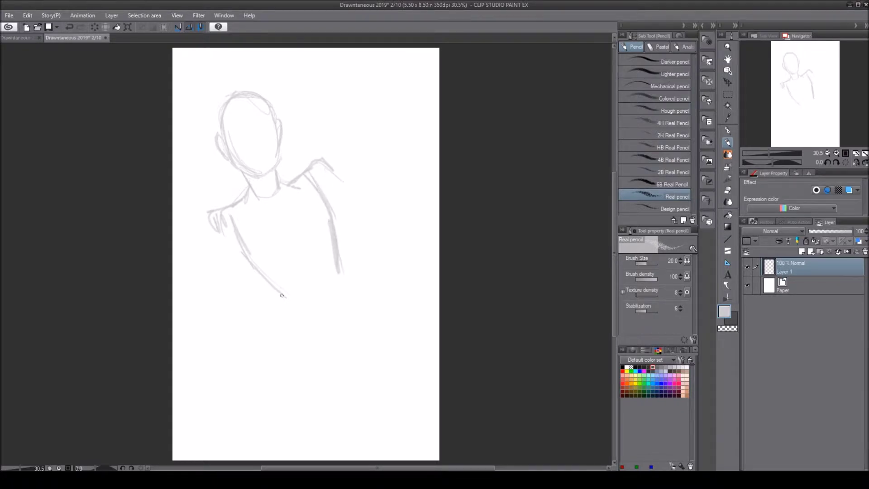
pyautogui.moveTo(285, 297)
pyautogui.mouseDown()
pyautogui.moveTo(307, 263)
pyautogui.moveTo(334, 265)
pyautogui.mouseUp()
# Sketch the left arm down to the waist and the bent raised right arm.
pyautogui.moveTo(215, 230); pyautogui.dragTo(228, 256)
pyautogui.moveTo(221, 219); pyautogui.dragTo(218, 229)
pyautogui.moveTo(318, 172); pyautogui.dragTo(337, 201)
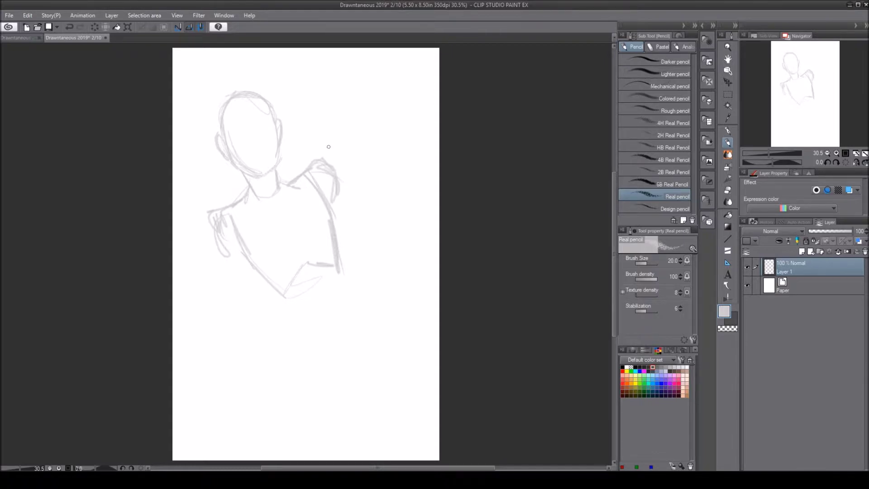
pyautogui.moveTo(227, 233); pyautogui.dragTo(228, 249)
pyautogui.moveTo(220, 253)
pyautogui.mouseDown()
pyautogui.moveTo(217, 316)
pyautogui.moveTo(219, 244)
pyautogui.moveTo(224, 317)
pyautogui.moveTo(252, 310)
pyautogui.mouseUp()
pyautogui.moveTo(250, 271); pyautogui.dragTo(247, 308)
pyautogui.moveTo(348, 189)
pyautogui.mouseDown()
pyautogui.moveTo(382, 223)
pyautogui.moveTo(372, 246)
pyautogui.moveTo(360, 237)
pyautogui.moveTo(368, 243)
pyautogui.moveTo(370, 219)
pyautogui.mouseUp()
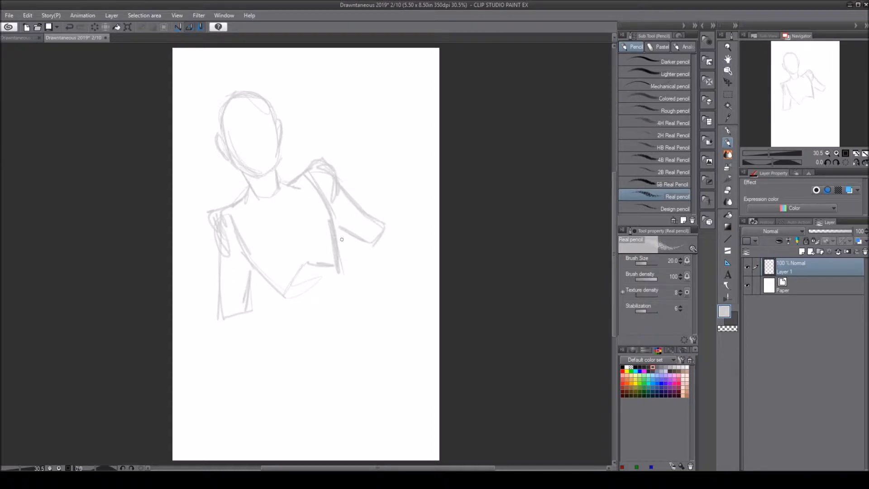
# Sketch the lower torso lines and a hand curve on the chest.
pyautogui.moveTo(273, 292)
pyautogui.mouseDown()
pyautogui.moveTo(283, 315)
pyautogui.moveTo(320, 308)
pyautogui.moveTo(341, 268)
pyautogui.mouseUp()
pyautogui.moveTo(226, 311); pyautogui.dragTo(222, 281)
pyautogui.moveTo(240, 271)
pyautogui.mouseDown()
pyautogui.moveTo(275, 252)
pyautogui.moveTo(283, 264)
pyautogui.moveTo(231, 320)
pyautogui.mouseUp()
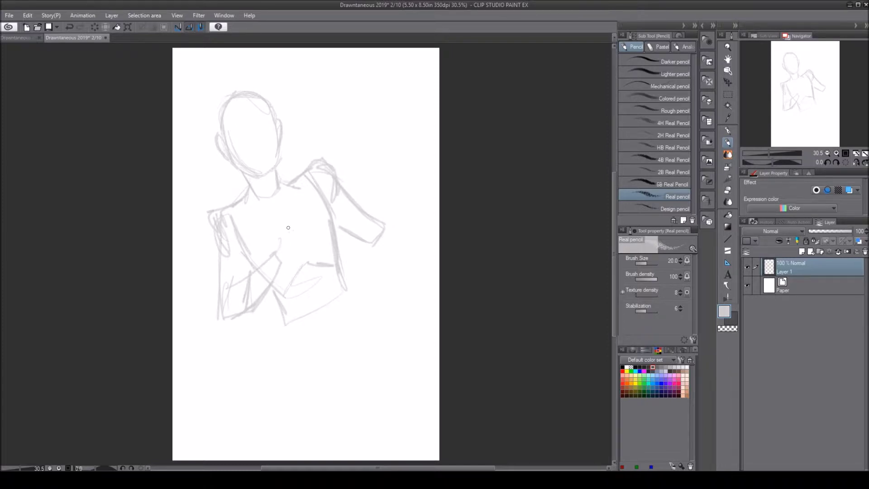
pyautogui.moveTo(273, 251)
pyautogui.mouseDown()
pyautogui.moveTo(279, 221)
pyautogui.moveTo(310, 218)
pyautogui.moveTo(285, 227)
pyautogui.moveTo(300, 229)
pyautogui.moveTo(286, 260)
pyautogui.mouseUp()
# Sketch the hand at the raised arm's end and connect it to the forearm.
pyautogui.moveTo(335, 237)
pyautogui.mouseDown()
pyautogui.moveTo(323, 240)
pyautogui.moveTo(330, 222)
pyautogui.moveTo(337, 236)
pyautogui.moveTo(319, 249)
pyautogui.moveTo(356, 244)
pyautogui.moveTo(358, 234)
pyautogui.moveTo(354, 246)
pyautogui.moveTo(307, 239)
pyautogui.moveTo(320, 247)
pyautogui.moveTo(305, 235)
pyautogui.moveTo(322, 240)
pyautogui.moveTo(381, 211)
pyautogui.moveTo(371, 204)
pyautogui.moveTo(383, 188)
pyautogui.moveTo(399, 207)
pyautogui.mouseUp()
pyautogui.moveTo(398, 212)
pyautogui.mouseDown()
pyautogui.moveTo(369, 234)
pyautogui.moveTo(391, 218)
pyautogui.mouseUp()
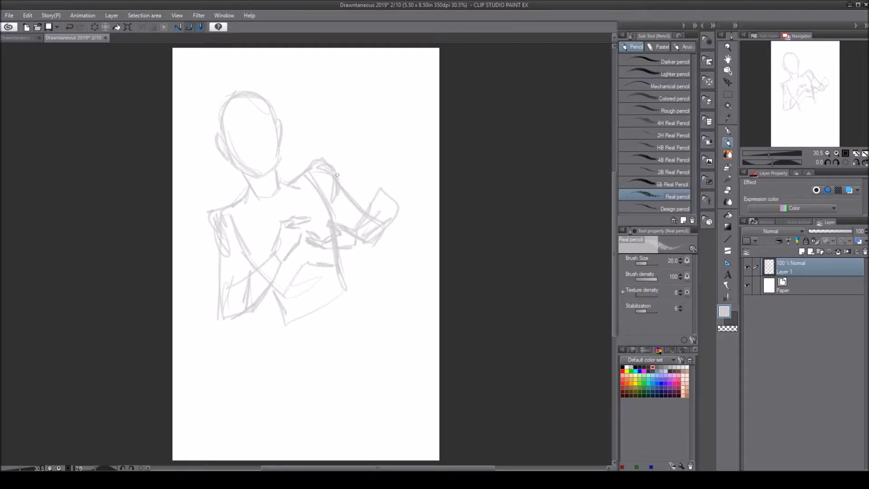
pyautogui.moveTo(336, 174)
pyautogui.mouseDown()
pyautogui.moveTo(383, 188)
pyautogui.moveTo(391, 199)
pyautogui.mouseUp()
pyautogui.moveTo(330, 211)
pyautogui.mouseDown()
pyautogui.moveTo(378, 214)
pyautogui.moveTo(329, 203)
pyautogui.moveTo(385, 216)
pyautogui.mouseUp()
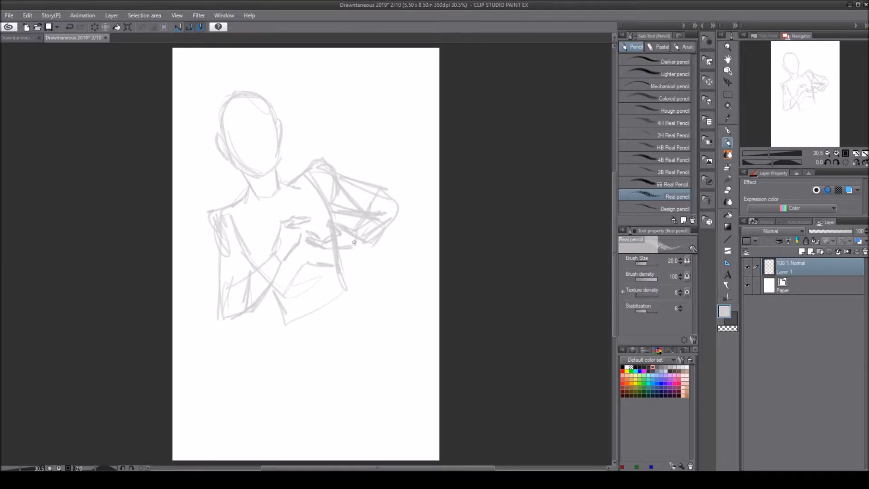
pyautogui.moveTo(354, 242); pyautogui.dragTo(387, 221)
# Erase crossing lines on the raised arm with transparent colour and rework the chest hand.
pyautogui.click(724, 329)
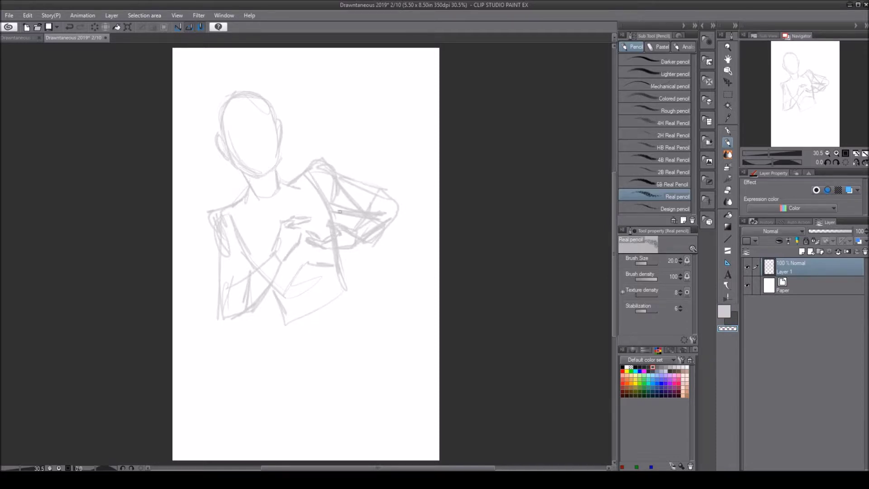
pyautogui.moveTo(348, 200)
pyautogui.mouseDown()
pyautogui.moveTo(369, 208)
pyautogui.moveTo(340, 186)
pyautogui.moveTo(390, 193)
pyautogui.moveTo(386, 229)
pyautogui.moveTo(359, 235)
pyautogui.moveTo(384, 216)
pyautogui.moveTo(375, 211)
pyautogui.moveTo(360, 225)
pyautogui.moveTo(384, 209)
pyautogui.moveTo(373, 224)
pyautogui.moveTo(386, 227)
pyautogui.moveTo(363, 248)
pyautogui.moveTo(395, 222)
pyautogui.mouseUp()
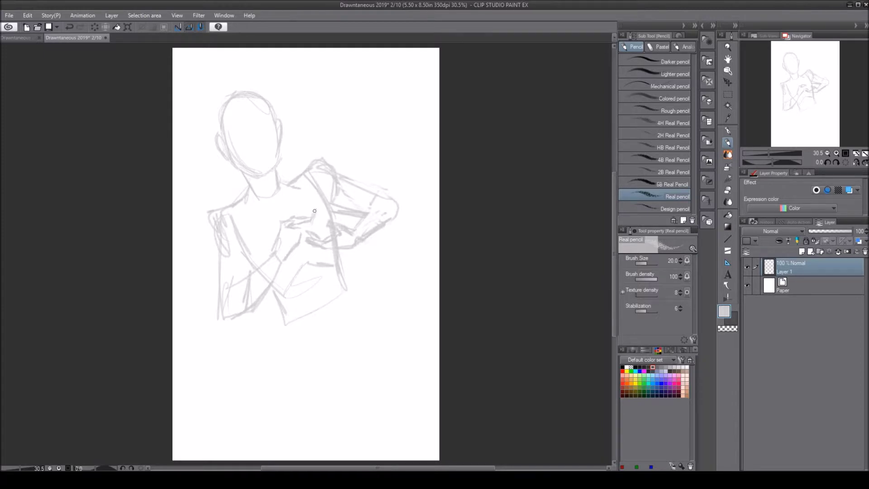
pyautogui.moveTo(315, 213); pyautogui.dragTo(313, 216)
pyautogui.moveTo(309, 221); pyautogui.dragTo(309, 223)
pyautogui.moveTo(340, 219)
pyautogui.mouseDown()
pyautogui.moveTo(361, 240)
pyautogui.moveTo(351, 230)
pyautogui.moveTo(350, 262)
pyautogui.moveTo(356, 254)
pyautogui.moveTo(339, 257)
pyautogui.moveTo(360, 258)
pyautogui.mouseUp()
# Draw the long ghost tail curves from the torso down to the page bottom.
pyautogui.moveTo(284, 307)
pyautogui.mouseDown()
pyautogui.moveTo(290, 328)
pyautogui.moveTo(229, 430)
pyautogui.moveTo(223, 458)
pyautogui.mouseUp()
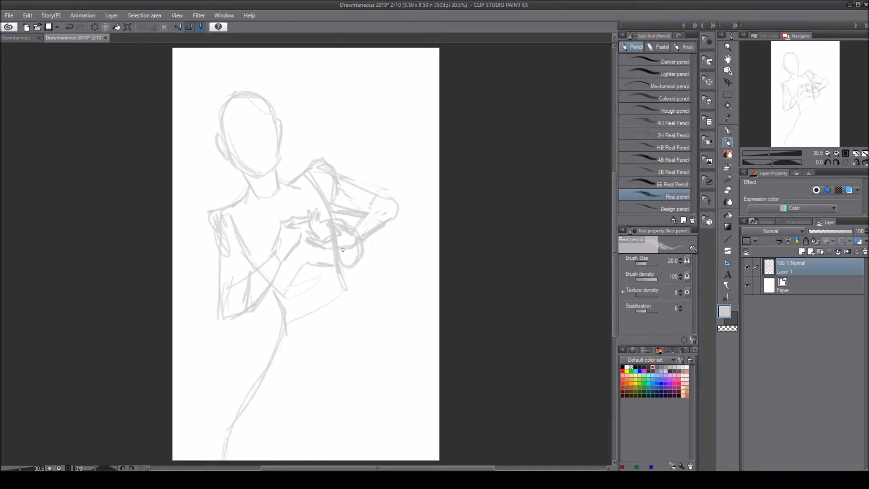
pyautogui.moveTo(346, 267)
pyautogui.mouseDown()
pyautogui.moveTo(377, 358)
pyautogui.moveTo(340, 419)
pyautogui.mouseUp()
pyautogui.moveTo(375, 350)
pyautogui.mouseDown()
pyautogui.moveTo(342, 408)
pyautogui.moveTo(348, 396)
pyautogui.moveTo(266, 461)
pyautogui.mouseUp()
pyautogui.moveTo(392, 453)
pyautogui.mouseDown()
pyautogui.moveTo(270, 453)
pyautogui.moveTo(269, 376)
pyautogui.moveTo(290, 341)
pyautogui.moveTo(280, 394)
pyautogui.moveTo(293, 449)
pyautogui.mouseUp()
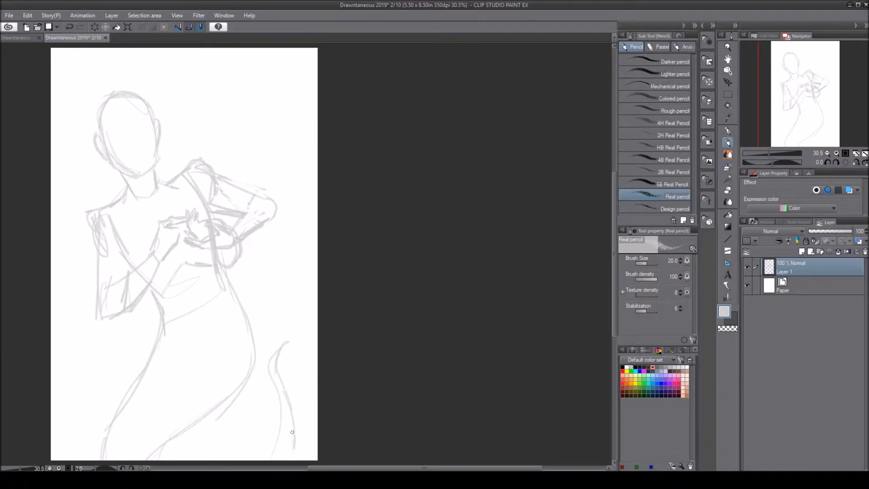
# Pick dark grey from the Color Set and draw spiky hair strands across the head.
pyautogui.moveTo(809, 118); pyautogui.dragTo(753, 132)
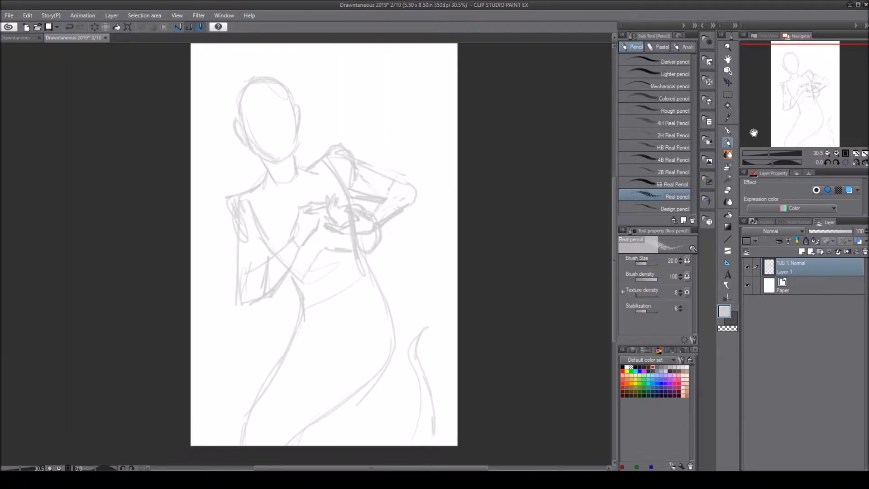
pyautogui.moveTo(408, 359); pyautogui.dragTo(417, 364)
pyautogui.click(644, 368)
pyautogui.moveTo(236, 94)
pyautogui.mouseDown()
pyautogui.moveTo(261, 66)
pyautogui.moveTo(254, 74)
pyautogui.moveTo(280, 71)
pyautogui.moveTo(289, 60)
pyautogui.moveTo(286, 74)
pyautogui.moveTo(299, 86)
pyautogui.mouseUp()
pyautogui.moveTo(236, 101)
pyautogui.mouseDown()
pyautogui.moveTo(242, 123)
pyautogui.moveTo(248, 93)
pyautogui.moveTo(255, 103)
pyautogui.moveTo(281, 92)
pyautogui.moveTo(270, 89)
pyautogui.moveTo(293, 94)
pyautogui.moveTo(288, 81)
pyautogui.moveTo(296, 100)
pyautogui.moveTo(279, 90)
pyautogui.moveTo(293, 113)
pyautogui.mouseUp()
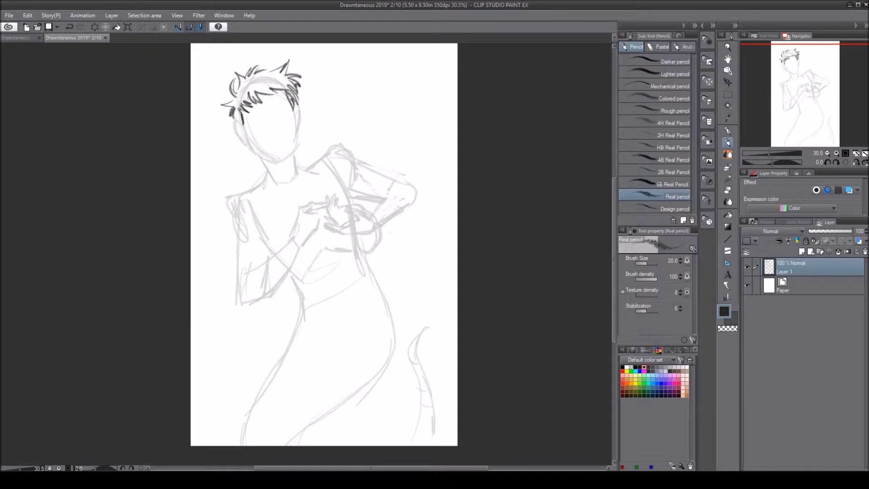
# Darken the hair sides and outline the face down to the chin with a mouth.
pyautogui.moveTo(238, 117)
pyautogui.mouseDown()
pyautogui.moveTo(235, 132)
pyautogui.moveTo(247, 142)
pyautogui.mouseUp()
pyautogui.moveTo(293, 105); pyautogui.dragTo(300, 131)
pyautogui.moveTo(240, 134)
pyautogui.mouseDown()
pyautogui.moveTo(257, 156)
pyautogui.moveTo(248, 140)
pyautogui.moveTo(275, 161)
pyautogui.moveTo(255, 153)
pyautogui.moveTo(280, 161)
pyautogui.mouseUp()
pyautogui.moveTo(295, 106); pyautogui.dragTo(297, 143)
pyautogui.moveTo(297, 134)
pyautogui.mouseDown()
pyautogui.moveTo(281, 163)
pyautogui.moveTo(267, 162)
pyautogui.moveTo(293, 150)
pyautogui.mouseUp()
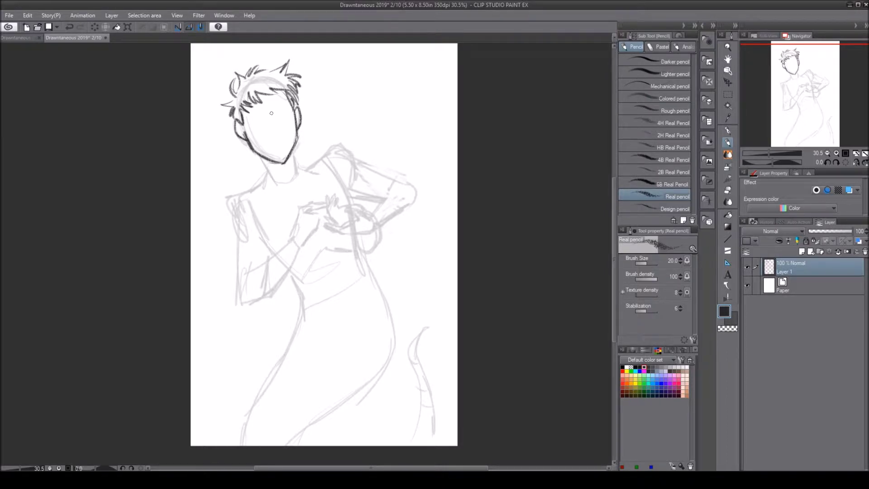
pyautogui.moveTo(272, 122)
pyautogui.mouseDown()
pyautogui.moveTo(280, 130)
pyautogui.moveTo(276, 142)
pyautogui.moveTo(285, 136)
pyautogui.moveTo(280, 149)
pyautogui.moveTo(284, 142)
pyautogui.moveTo(264, 121)
pyautogui.moveTo(248, 125)
pyautogui.moveTo(258, 129)
pyautogui.moveTo(290, 110)
pyautogui.moveTo(261, 104)
pyautogui.moveTo(247, 119)
pyautogui.moveTo(257, 103)
pyautogui.moveTo(288, 97)
pyautogui.moveTo(286, 115)
pyautogui.moveTo(266, 128)
pyautogui.mouseUp()
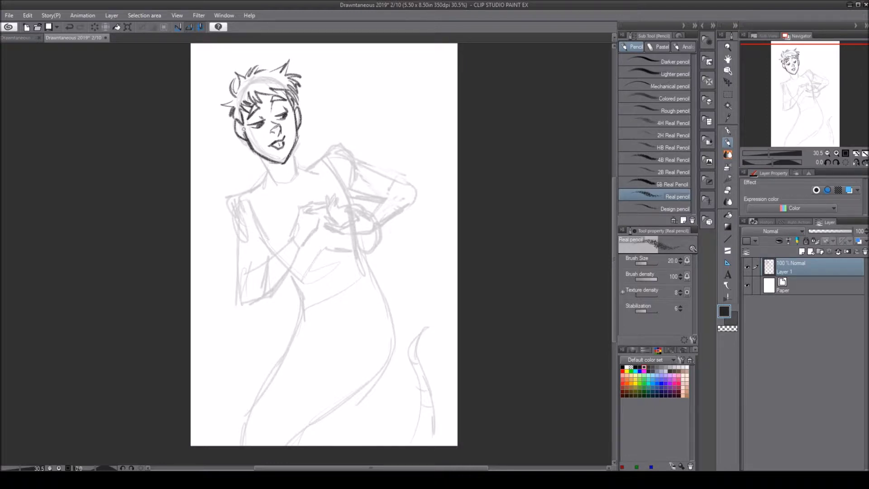
# Erase stray face and hair lines with transparent colour, then restroke the left face in dark.
pyautogui.click(724, 328)
pyautogui.moveTo(233, 135)
pyautogui.mouseDown()
pyautogui.moveTo(239, 121)
pyautogui.moveTo(241, 141)
pyautogui.mouseUp()
pyautogui.moveTo(299, 107); pyautogui.dragTo(298, 129)
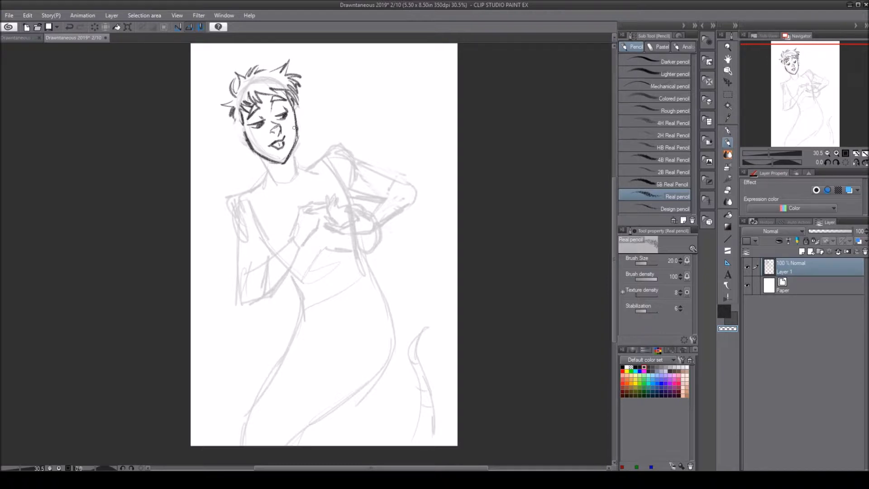
pyautogui.click(724, 312)
pyautogui.moveTo(238, 122)
pyautogui.mouseDown()
pyautogui.moveTo(234, 137)
pyautogui.moveTo(250, 145)
pyautogui.mouseUp()
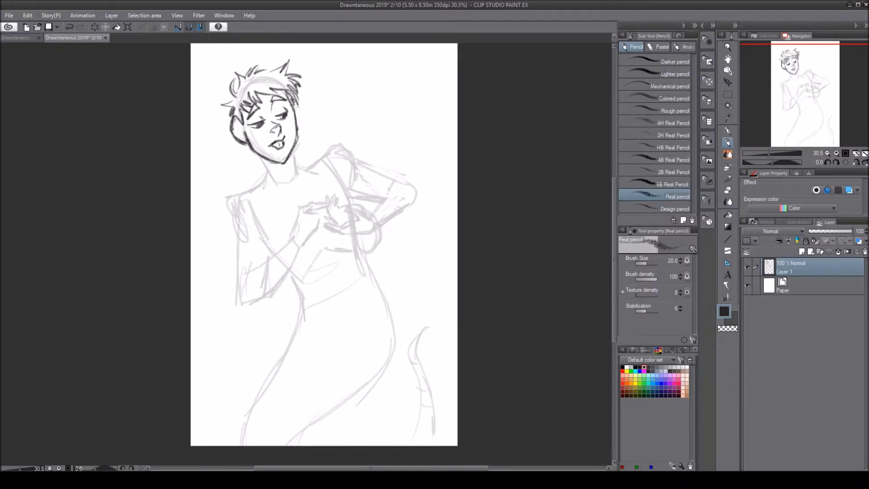
# Ink the sides of the head, hair at the temple and both neck lines.
pyautogui.moveTo(292, 102)
pyautogui.mouseDown()
pyautogui.moveTo(306, 116)
pyautogui.moveTo(299, 132)
pyautogui.mouseUp()
pyautogui.moveTo(234, 124); pyautogui.dragTo(242, 135)
pyautogui.moveTo(299, 111); pyautogui.dragTo(300, 113)
pyautogui.moveTo(263, 157)
pyautogui.mouseDown()
pyautogui.moveTo(272, 172)
pyautogui.moveTo(297, 179)
pyautogui.mouseUp()
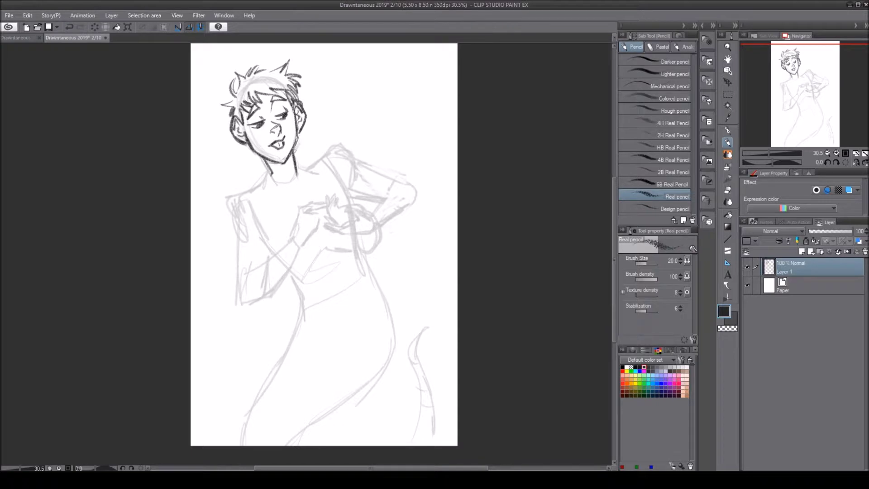
pyautogui.moveTo(293, 142); pyautogui.dragTo(299, 178)
# Ink both shoulder lines, a choker at the neck base and the V-neck collar.
pyautogui.moveTo(271, 173)
pyautogui.mouseDown()
pyautogui.moveTo(236, 196)
pyautogui.moveTo(237, 226)
pyautogui.mouseUp()
pyautogui.moveTo(297, 166)
pyautogui.mouseDown()
pyautogui.moveTo(331, 156)
pyautogui.moveTo(361, 163)
pyautogui.moveTo(331, 157)
pyautogui.mouseUp()
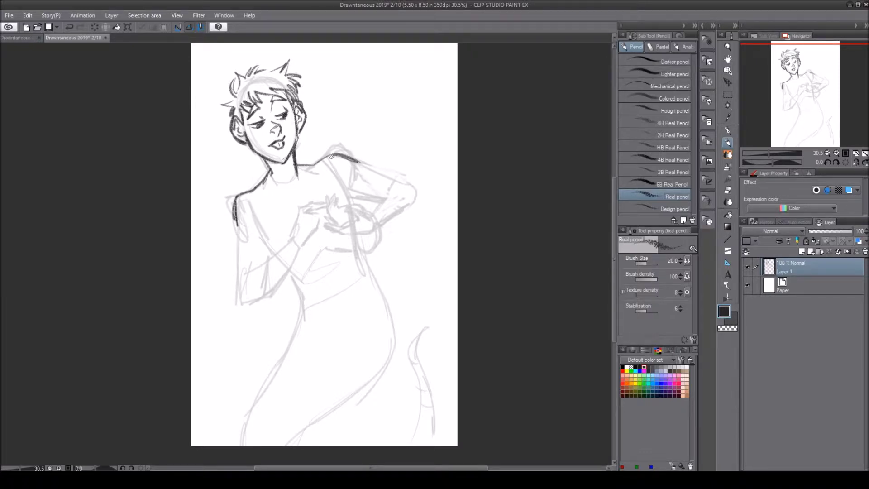
pyautogui.moveTo(268, 166)
pyautogui.mouseDown()
pyautogui.moveTo(295, 167)
pyautogui.moveTo(299, 159)
pyautogui.moveTo(286, 168)
pyautogui.mouseUp()
pyautogui.moveTo(265, 176)
pyautogui.mouseDown()
pyautogui.moveTo(270, 190)
pyautogui.moveTo(297, 202)
pyautogui.moveTo(309, 183)
pyautogui.moveTo(305, 204)
pyautogui.mouseUp()
# Ink the torso, chest, sleeve outlines and hatch shading on the neck.
pyautogui.moveTo(251, 221)
pyautogui.mouseDown()
pyautogui.moveTo(294, 314)
pyautogui.moveTo(382, 276)
pyautogui.mouseUp()
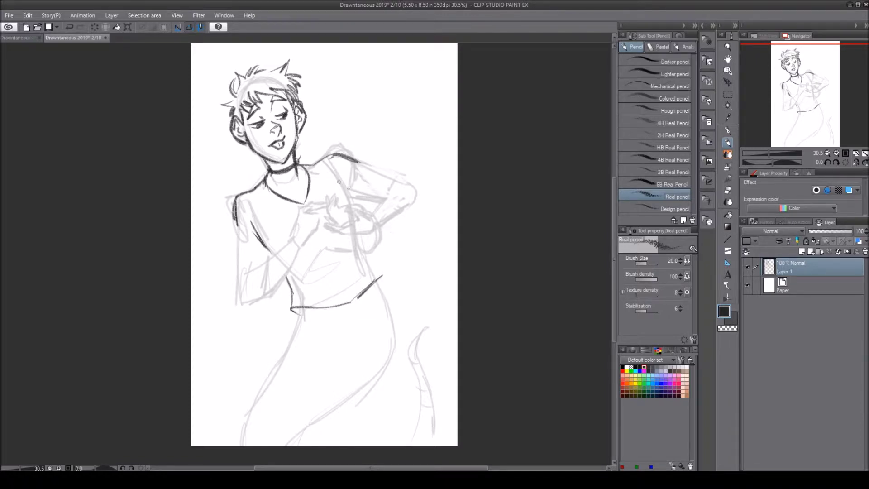
pyautogui.moveTo(340, 182)
pyautogui.mouseDown()
pyautogui.moveTo(354, 208)
pyautogui.moveTo(350, 195)
pyautogui.mouseUp()
pyautogui.moveTo(366, 247); pyautogui.dragTo(373, 268)
pyautogui.moveTo(358, 232); pyautogui.dragTo(376, 265)
pyautogui.moveTo(288, 211)
pyautogui.mouseDown()
pyautogui.moveTo(266, 222)
pyautogui.moveTo(275, 235)
pyautogui.moveTo(292, 223)
pyautogui.moveTo(295, 231)
pyautogui.moveTo(271, 215)
pyautogui.moveTo(275, 231)
pyautogui.moveTo(285, 228)
pyautogui.moveTo(271, 216)
pyautogui.moveTo(282, 230)
pyautogui.moveTo(278, 221)
pyautogui.moveTo(231, 244)
pyautogui.moveTo(232, 257)
pyautogui.moveTo(270, 253)
pyautogui.mouseUp()
pyautogui.moveTo(235, 226)
pyautogui.mouseDown()
pyautogui.moveTo(231, 252)
pyautogui.moveTo(261, 260)
pyautogui.mouseUp()
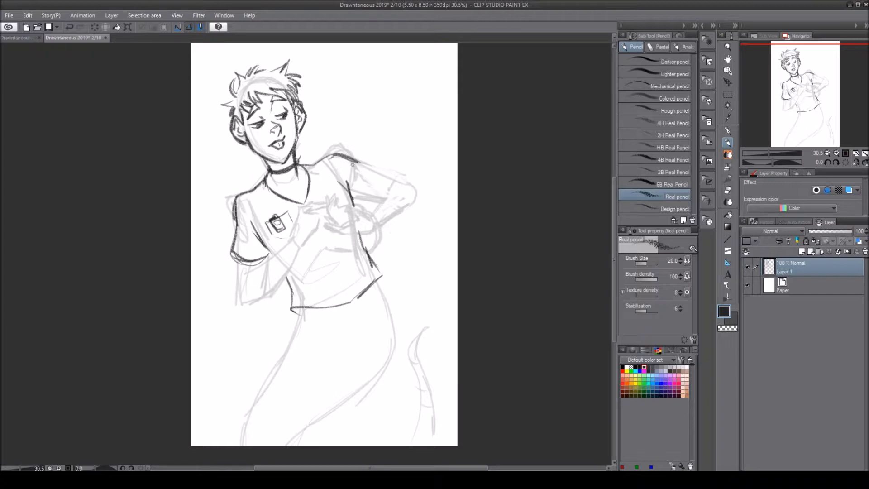
pyautogui.moveTo(344, 155)
pyautogui.mouseDown()
pyautogui.moveTo(379, 163)
pyautogui.moveTo(378, 206)
pyautogui.moveTo(354, 207)
pyautogui.mouseUp()
pyautogui.moveTo(273, 177)
pyautogui.mouseDown()
pyautogui.moveTo(265, 184)
pyautogui.moveTo(272, 190)
pyautogui.moveTo(279, 179)
pyautogui.moveTo(282, 192)
pyautogui.moveTo(280, 172)
pyautogui.moveTo(271, 192)
pyautogui.moveTo(284, 194)
pyautogui.moveTo(297, 177)
pyautogui.moveTo(302, 199)
pyautogui.moveTo(304, 181)
pyautogui.moveTo(307, 192)
pyautogui.moveTo(290, 205)
pyautogui.mouseUp()
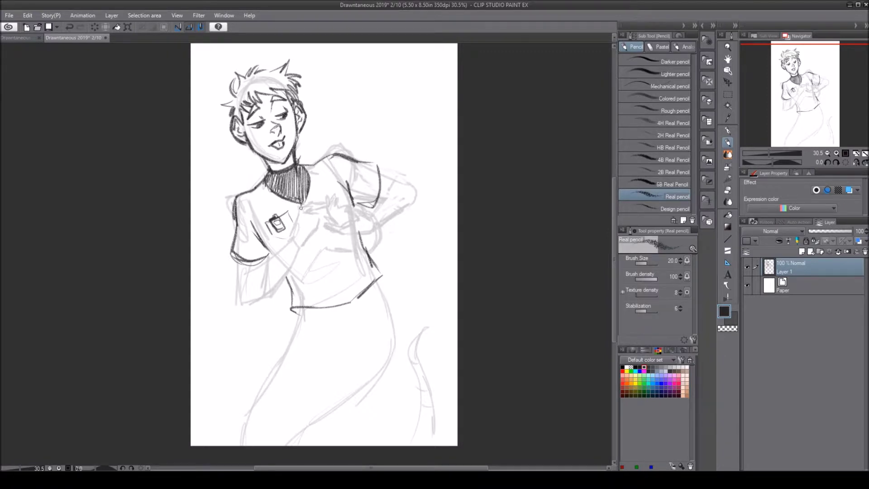
# Erase stray marks near the fist with transparent colour, then ink the collar tip in black.
pyautogui.moveTo(299, 215)
pyautogui.mouseDown()
pyautogui.moveTo(292, 231)
pyautogui.moveTo(313, 198)
pyautogui.moveTo(323, 199)
pyautogui.moveTo(306, 213)
pyautogui.moveTo(319, 224)
pyautogui.moveTo(304, 241)
pyautogui.mouseUp()
pyautogui.click(728, 328)
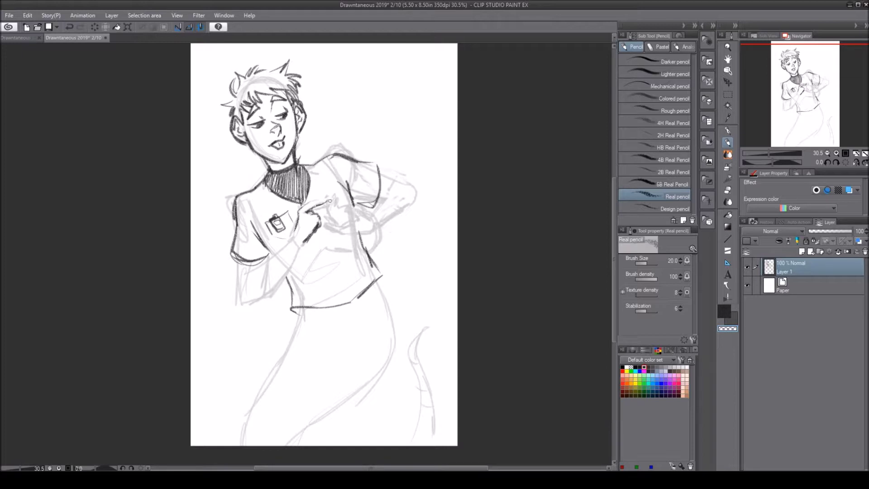
pyautogui.moveTo(306, 202); pyautogui.dragTo(298, 209)
pyautogui.click(723, 312)
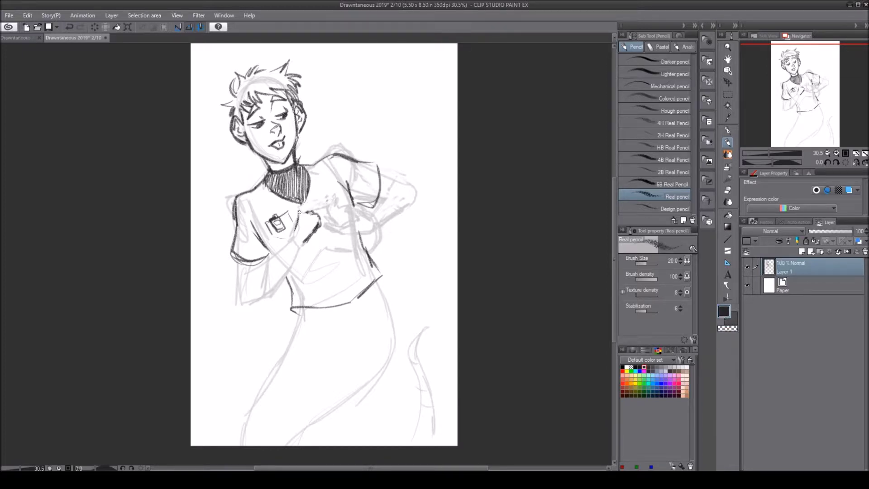
pyautogui.moveTo(302, 204)
pyautogui.mouseDown()
pyautogui.moveTo(299, 213)
pyautogui.moveTo(327, 197)
pyautogui.moveTo(307, 209)
pyautogui.moveTo(318, 209)
pyautogui.moveTo(326, 193)
pyautogui.moveTo(331, 205)
pyautogui.moveTo(339, 201)
pyautogui.moveTo(335, 192)
pyautogui.moveTo(332, 224)
pyautogui.moveTo(344, 207)
pyautogui.moveTo(362, 203)
pyautogui.moveTo(370, 211)
pyautogui.moveTo(346, 207)
pyautogui.moveTo(355, 218)
pyautogui.moveTo(336, 217)
pyautogui.moveTo(353, 233)
pyautogui.moveTo(371, 229)
pyautogui.moveTo(400, 180)
pyautogui.moveTo(422, 200)
pyautogui.moveTo(371, 230)
pyautogui.moveTo(388, 196)
pyautogui.mouseUp()
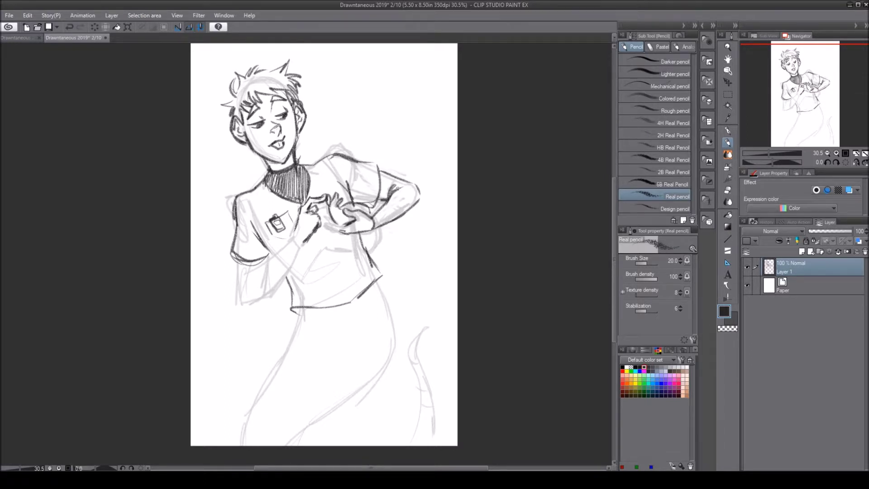
# Ink the left sleeve edge, chest hand and forearm, and hatch the left sleeve.
pyautogui.moveTo(239, 263)
pyautogui.mouseDown()
pyautogui.moveTo(236, 292)
pyautogui.moveTo(252, 304)
pyautogui.moveTo(265, 299)
pyautogui.mouseUp()
pyautogui.moveTo(290, 234)
pyautogui.mouseDown()
pyautogui.moveTo(307, 239)
pyautogui.moveTo(248, 284)
pyautogui.mouseUp()
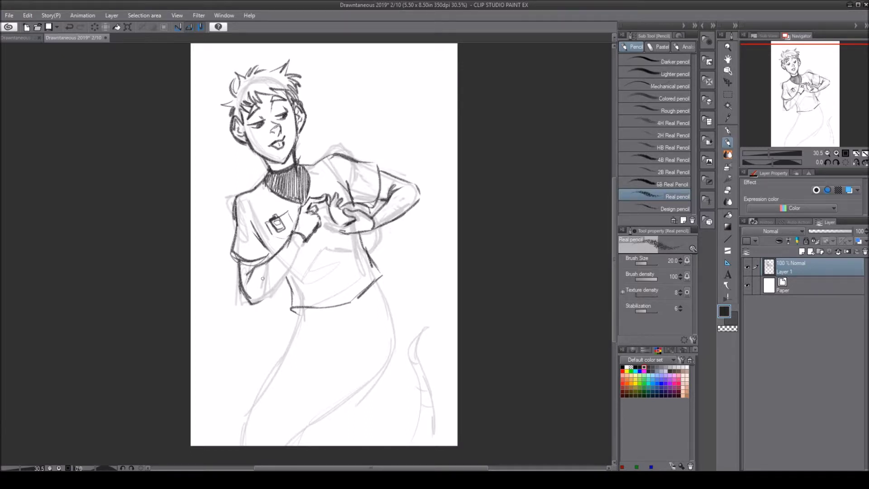
pyautogui.moveTo(305, 238); pyautogui.dragTo(271, 297)
pyautogui.moveTo(242, 261)
pyautogui.mouseDown()
pyautogui.moveTo(252, 298)
pyautogui.moveTo(262, 298)
pyautogui.moveTo(264, 285)
pyautogui.moveTo(266, 297)
pyautogui.mouseUp()
pyautogui.moveTo(273, 256)
pyautogui.mouseDown()
pyautogui.moveTo(270, 295)
pyautogui.moveTo(284, 276)
pyautogui.mouseUp()
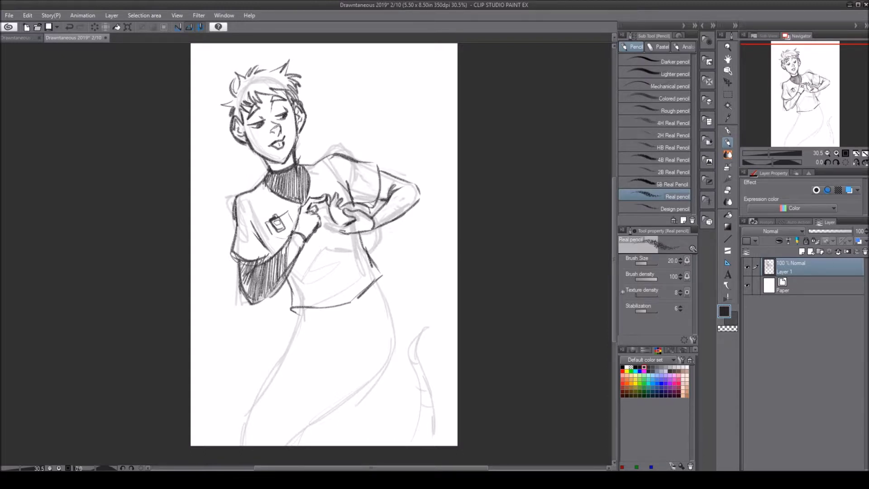
pyautogui.moveTo(290, 236)
pyautogui.mouseDown()
pyautogui.moveTo(288, 267)
pyautogui.moveTo(298, 246)
pyautogui.moveTo(286, 252)
pyautogui.mouseUp()
# Hatch shading across the right sleeve end, upper sleeve and outer edge.
pyautogui.moveTo(377, 214)
pyautogui.mouseDown()
pyautogui.moveTo(374, 227)
pyautogui.moveTo(385, 221)
pyautogui.moveTo(377, 217)
pyautogui.moveTo(386, 224)
pyautogui.mouseUp()
pyautogui.moveTo(384, 187)
pyautogui.mouseDown()
pyautogui.moveTo(380, 200)
pyautogui.moveTo(391, 216)
pyautogui.mouseUp()
pyautogui.moveTo(400, 179); pyautogui.dragTo(395, 213)
pyautogui.moveTo(404, 181); pyautogui.dragTo(400, 210)
pyautogui.moveTo(407, 181); pyautogui.dragTo(401, 208)
pyautogui.moveTo(413, 183); pyautogui.dragTo(408, 209)
pyautogui.moveTo(416, 182); pyautogui.dragTo(408, 204)
pyautogui.moveTo(417, 184)
pyautogui.mouseDown()
pyautogui.moveTo(411, 201)
pyautogui.moveTo(415, 195)
pyautogui.mouseUp()
pyautogui.moveTo(374, 167); pyautogui.dragTo(378, 178)
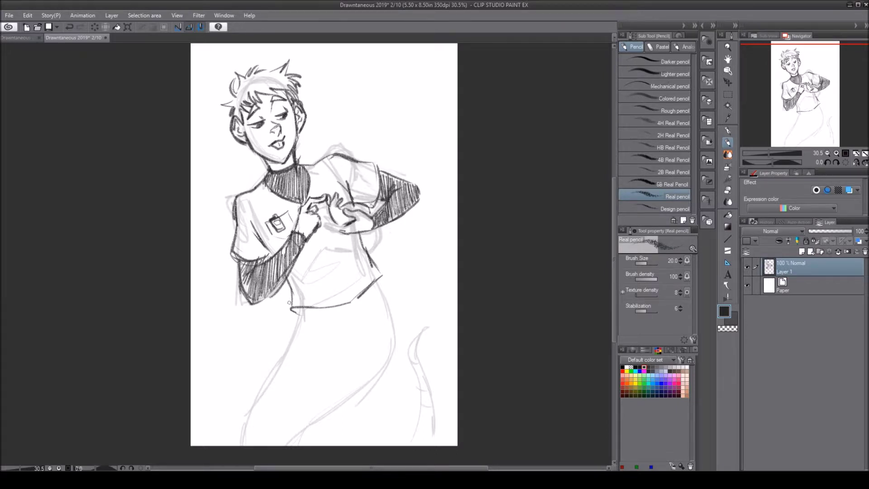
# Ink the shirt hem, right hand edge, shirt's right side and lower body's left line.
pyautogui.moveTo(355, 299); pyautogui.dragTo(368, 284)
pyautogui.moveTo(344, 228)
pyautogui.mouseDown()
pyautogui.moveTo(324, 211)
pyautogui.moveTo(338, 223)
pyautogui.moveTo(329, 205)
pyautogui.mouseUp()
pyautogui.moveTo(378, 224)
pyautogui.mouseDown()
pyautogui.moveTo(385, 246)
pyautogui.moveTo(362, 269)
pyautogui.moveTo(356, 251)
pyautogui.moveTo(371, 264)
pyautogui.moveTo(364, 266)
pyautogui.moveTo(381, 252)
pyautogui.moveTo(376, 232)
pyautogui.mouseUp()
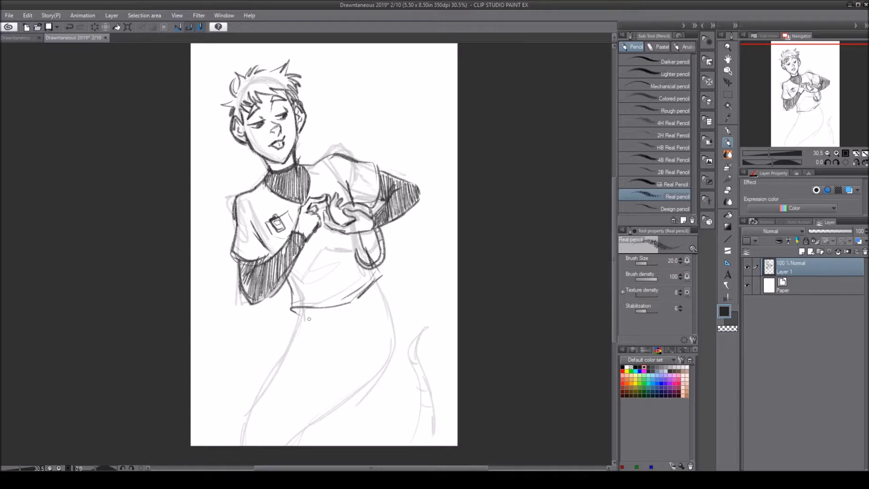
pyautogui.moveTo(301, 303); pyautogui.dragTo(244, 449)
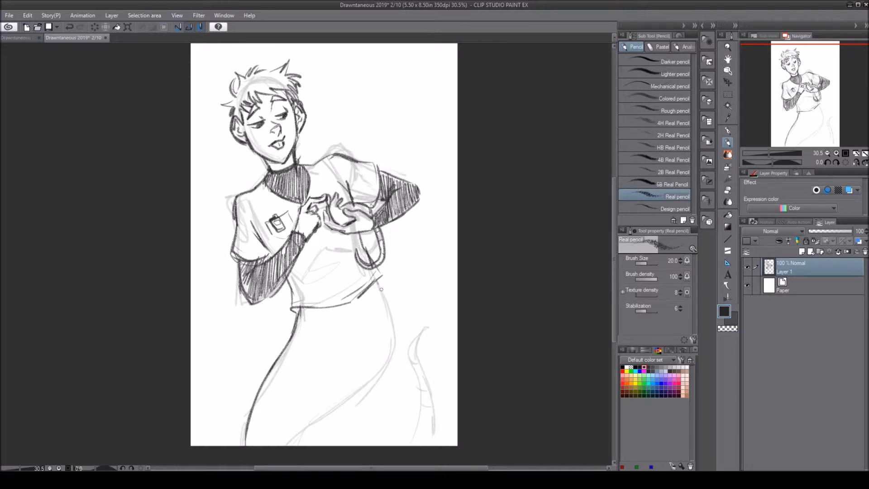
# Ink the lower body's right side and the tail's outer and inner lines to the tip.
pyautogui.moveTo(381, 289)
pyautogui.mouseDown()
pyautogui.moveTo(392, 324)
pyautogui.moveTo(390, 360)
pyautogui.moveTo(305, 423)
pyautogui.moveTo(288, 448)
pyautogui.mouseUp()
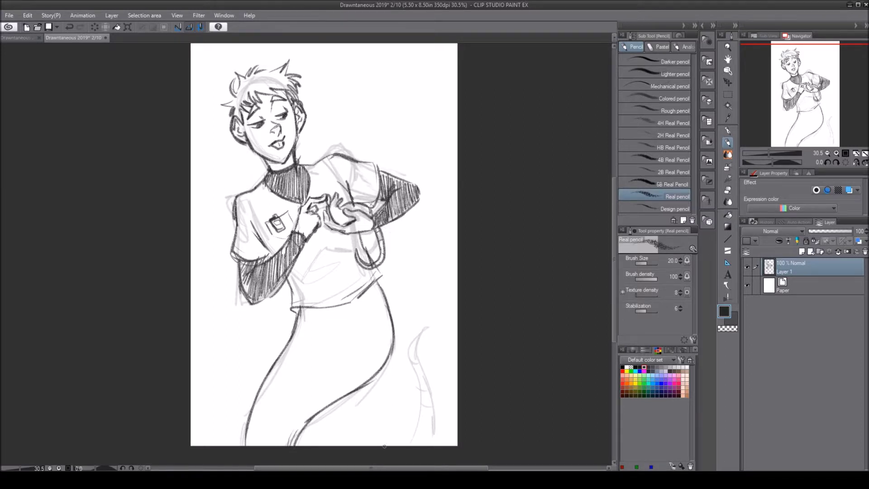
pyautogui.moveTo(384, 446)
pyautogui.mouseDown()
pyautogui.moveTo(408, 426)
pyautogui.moveTo(413, 400)
pyautogui.moveTo(399, 277)
pyautogui.moveTo(410, 241)
pyautogui.moveTo(399, 300)
pyautogui.moveTo(409, 412)
pyautogui.mouseUp()
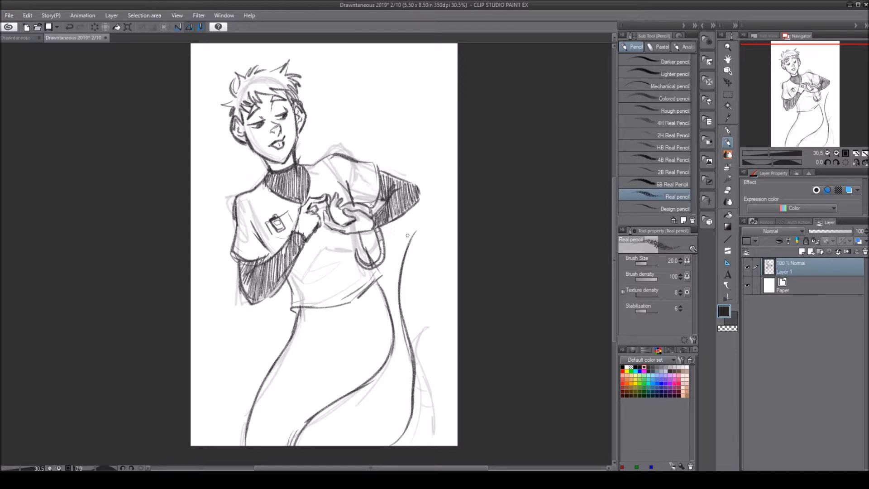
pyautogui.moveTo(410, 235)
pyautogui.mouseDown()
pyautogui.moveTo(421, 224)
pyautogui.moveTo(407, 300)
pyautogui.mouseUp()
pyautogui.moveTo(409, 262); pyautogui.dragTo(422, 358)
pyautogui.moveTo(413, 326)
pyautogui.mouseDown()
pyautogui.moveTo(433, 401)
pyautogui.moveTo(434, 448)
pyautogui.mouseUp()
pyautogui.moveTo(429, 402); pyautogui.dragTo(433, 435)
pyautogui.moveTo(415, 240); pyautogui.dragTo(409, 253)
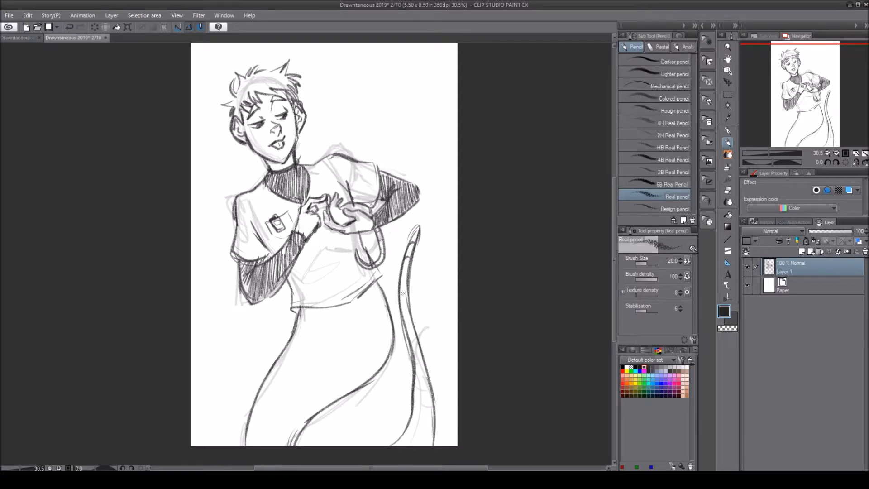
pyautogui.moveTo(403, 294)
pyautogui.mouseDown()
pyautogui.moveTo(404, 322)
pyautogui.moveTo(420, 357)
pyautogui.moveTo(410, 404)
pyautogui.moveTo(413, 389)
pyautogui.moveTo(427, 397)
pyautogui.moveTo(414, 419)
pyautogui.moveTo(434, 421)
pyautogui.mouseUp()
# Add four curved segment lines across the lower body and darken the shirt edges.
pyautogui.moveTo(245, 437); pyautogui.dragTo(277, 435)
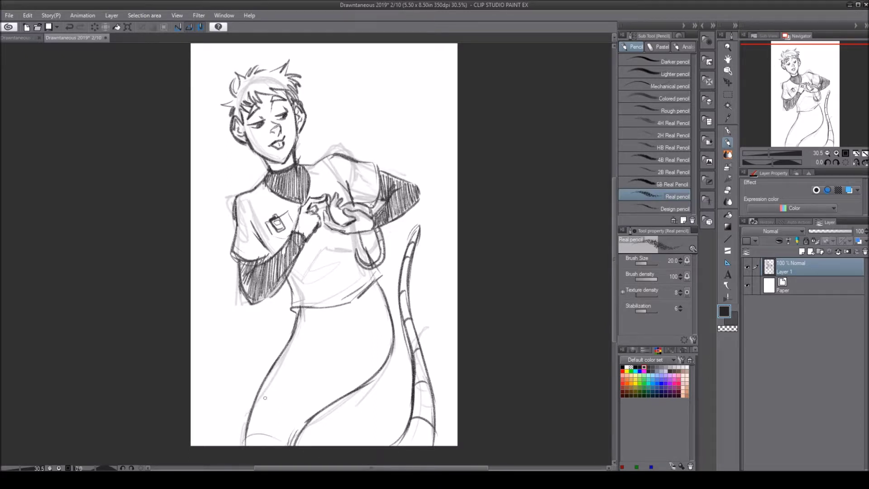
pyautogui.moveTo(261, 403); pyautogui.dragTo(292, 404)
pyautogui.moveTo(274, 361); pyautogui.dragTo(316, 360)
pyautogui.moveTo(354, 326); pyautogui.dragTo(378, 342)
pyautogui.moveTo(329, 152); pyautogui.dragTo(336, 163)
pyautogui.moveTo(384, 274); pyautogui.dragTo(349, 305)
pyautogui.click(727, 190)
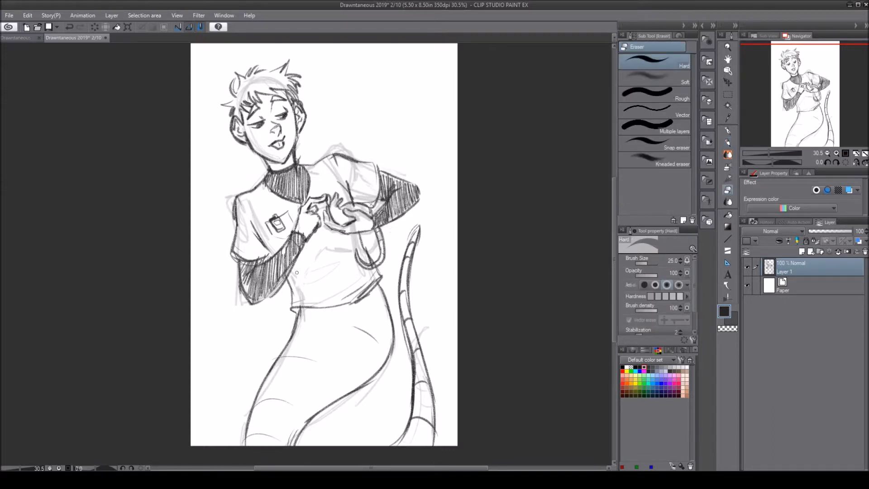
# Erase faint sketch lines on the shirt, near the hands and the loop above the right shoulder.
pyautogui.moveTo(297, 273); pyautogui.dragTo(304, 302)
pyautogui.moveTo(329, 252)
pyautogui.mouseDown()
pyautogui.moveTo(345, 249)
pyautogui.moveTo(337, 250)
pyautogui.moveTo(360, 222)
pyautogui.mouseUp()
pyautogui.moveTo(357, 217)
pyautogui.mouseDown()
pyautogui.moveTo(369, 220)
pyautogui.moveTo(344, 229)
pyautogui.moveTo(351, 207)
pyautogui.moveTo(374, 216)
pyautogui.mouseUp()
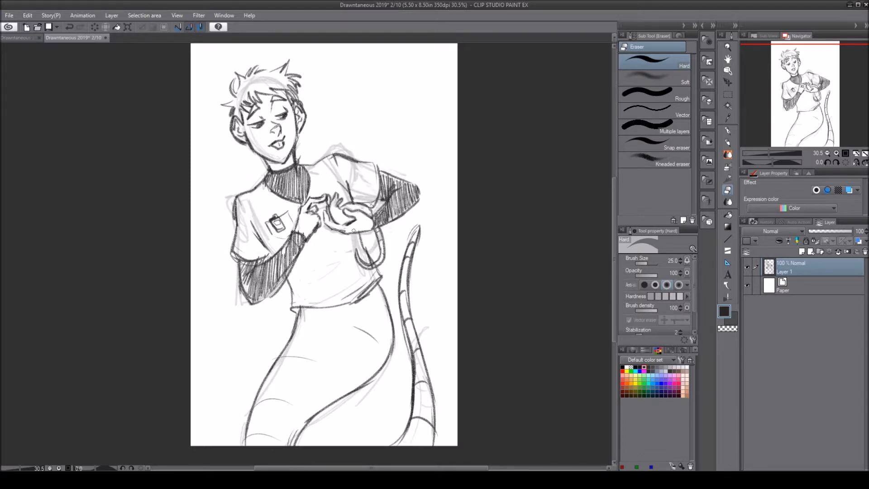
pyautogui.moveTo(242, 225)
pyautogui.mouseDown()
pyautogui.moveTo(248, 217)
pyautogui.moveTo(238, 251)
pyautogui.moveTo(240, 204)
pyautogui.moveTo(256, 222)
pyautogui.moveTo(255, 212)
pyautogui.mouseUp()
pyautogui.moveTo(346, 141)
pyautogui.mouseDown()
pyautogui.moveTo(319, 157)
pyautogui.moveTo(346, 149)
pyautogui.moveTo(359, 156)
pyautogui.moveTo(349, 167)
pyautogui.moveTo(369, 168)
pyautogui.moveTo(355, 197)
pyautogui.moveTo(367, 200)
pyautogui.moveTo(374, 197)
pyautogui.moveTo(335, 170)
pyautogui.moveTo(348, 196)
pyautogui.mouseUp()
pyautogui.moveTo(351, 239)
pyautogui.mouseDown()
pyautogui.moveTo(366, 257)
pyautogui.moveTo(352, 249)
pyautogui.mouseUp()
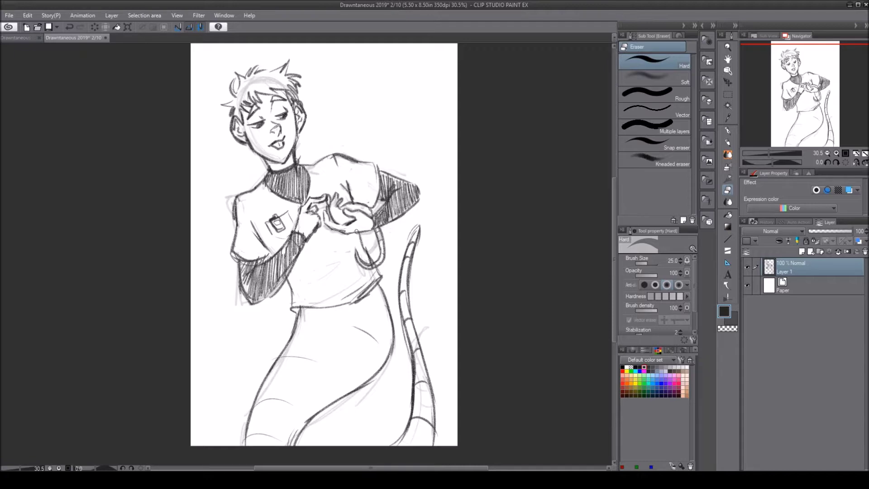
pyautogui.click(726, 143)
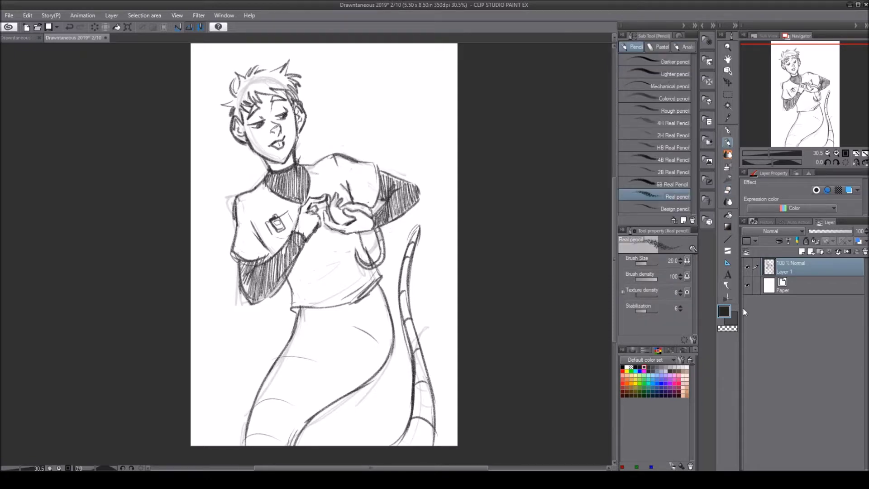
# Set the sub colour to light grey from the Default color set.
pyautogui.click(733, 321)
pyautogui.click(669, 366)
pyautogui.press('c')
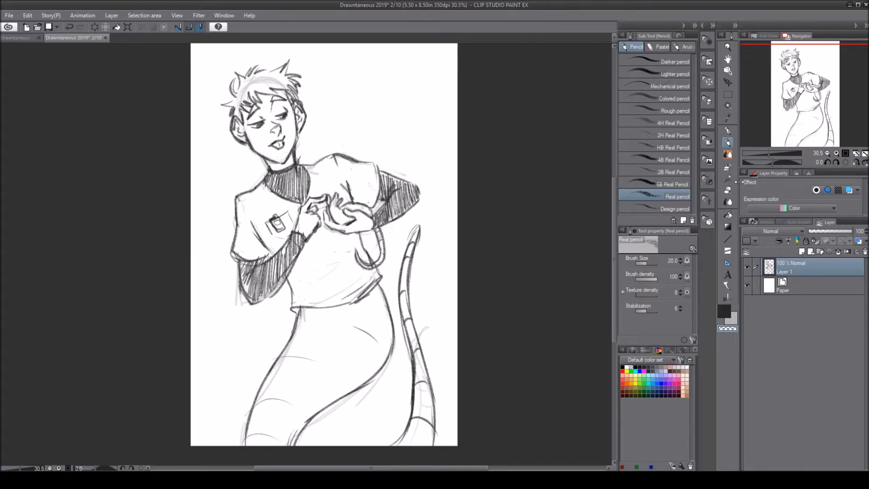
# Add a new layer beneath the line art and pick a small light-grey watercolour marker.
pyautogui.click(728, 154)
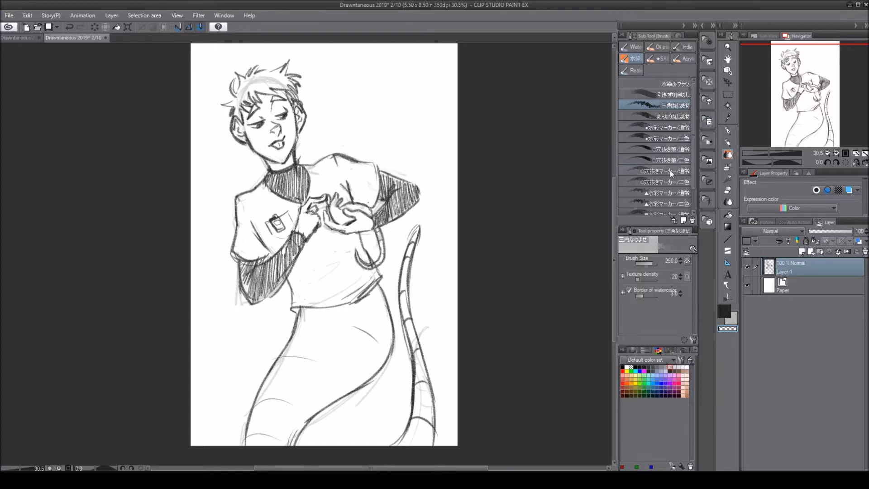
pyautogui.click(667, 193)
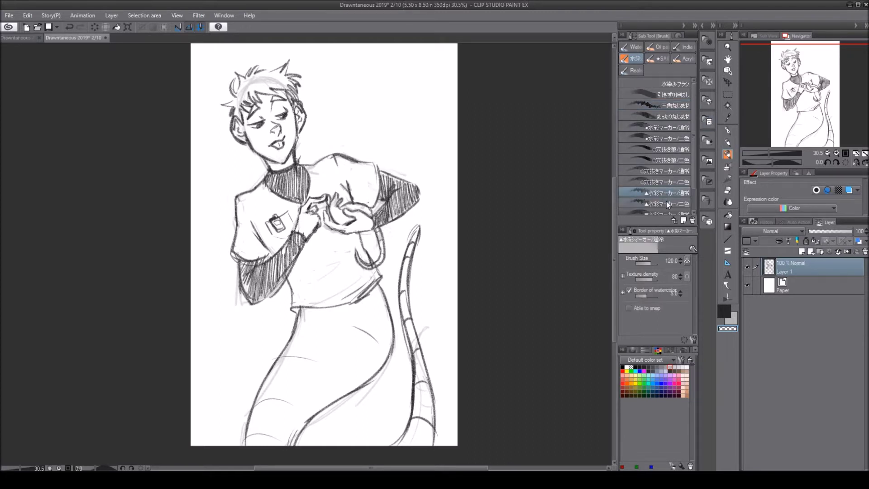
pyautogui.click(802, 251)
pyautogui.moveTo(806, 270); pyautogui.dragTo(794, 292)
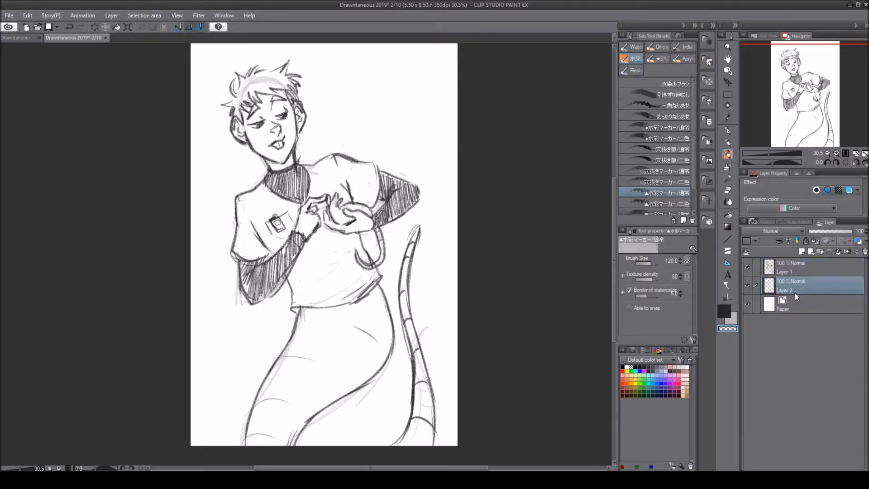
pyautogui.click(734, 319)
pyautogui.scroll(-3, 688, 134)
pyautogui.click(658, 188)
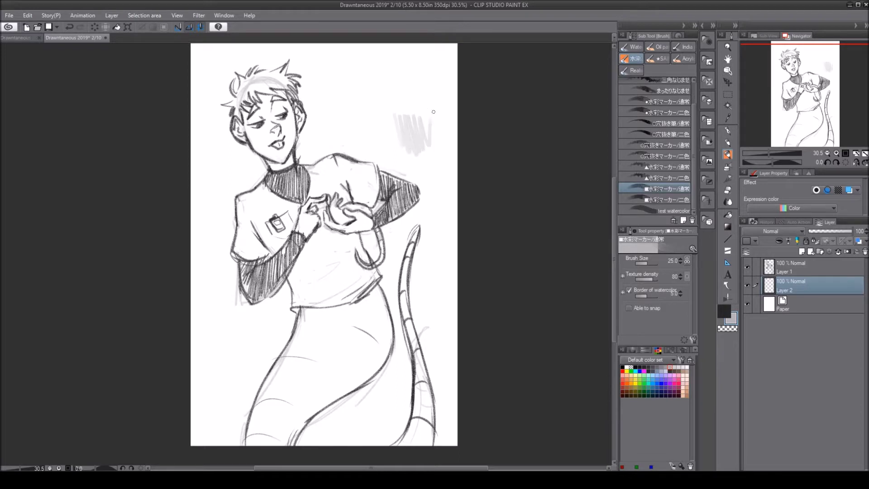
pyautogui.hotkey('ctrl', 'z')
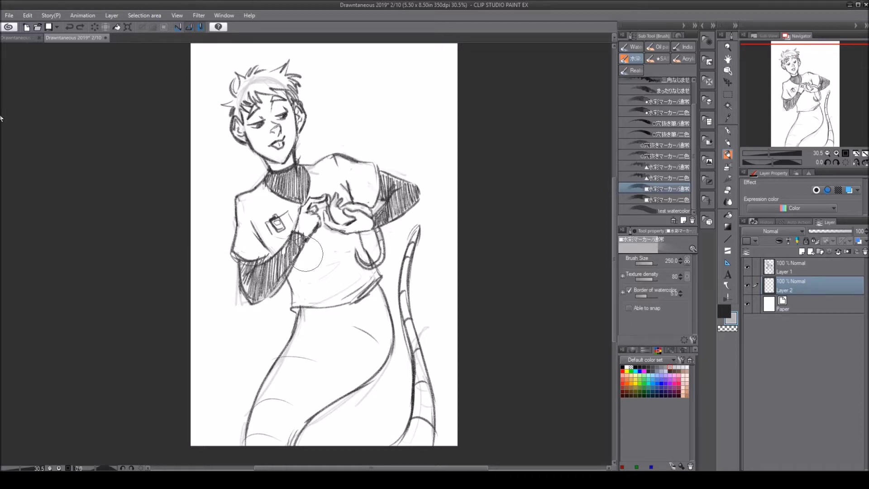
# Paint grey wash right of the head, above the hair and beside the hip.
pyautogui.moveTo(330, 88)
pyautogui.mouseDown()
pyautogui.moveTo(340, 56)
pyautogui.moveTo(365, 134)
pyautogui.moveTo(364, 55)
pyautogui.moveTo(404, 152)
pyautogui.moveTo(389, 62)
pyautogui.moveTo(398, 67)
pyautogui.moveTo(438, 156)
pyautogui.moveTo(427, 62)
pyautogui.moveTo(440, 57)
pyautogui.moveTo(453, 110)
pyautogui.moveTo(446, 48)
pyautogui.moveTo(429, 146)
pyautogui.moveTo(402, 53)
pyautogui.mouseUp()
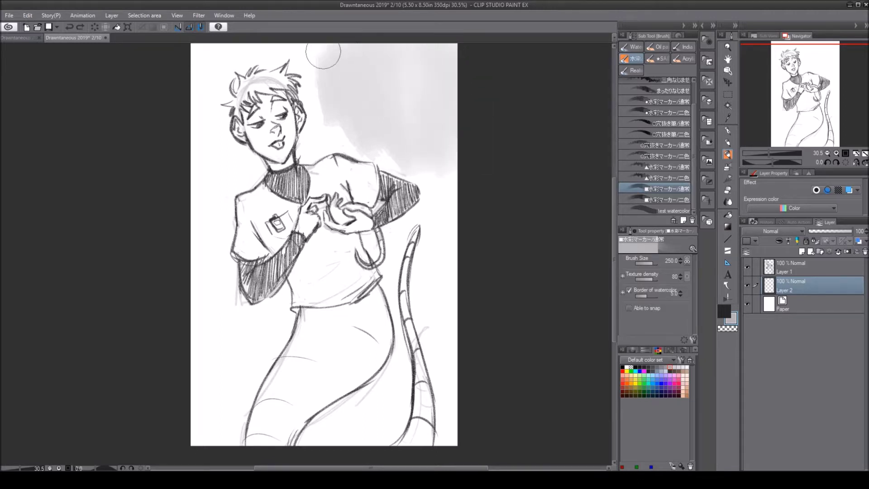
pyautogui.moveTo(307, 57)
pyautogui.mouseDown()
pyautogui.moveTo(327, 123)
pyautogui.moveTo(311, 145)
pyautogui.moveTo(383, 155)
pyautogui.moveTo(448, 200)
pyautogui.moveTo(430, 277)
pyautogui.moveTo(429, 207)
pyautogui.moveTo(419, 292)
pyautogui.moveTo(435, 375)
pyautogui.moveTo(457, 424)
pyautogui.moveTo(423, 212)
pyautogui.moveTo(393, 240)
pyautogui.moveTo(389, 292)
pyautogui.moveTo(401, 386)
pyautogui.moveTo(378, 437)
pyautogui.moveTo(384, 386)
pyautogui.moveTo(368, 414)
pyautogui.moveTo(339, 430)
pyautogui.moveTo(351, 398)
pyautogui.moveTo(307, 445)
pyautogui.moveTo(326, 443)
pyautogui.moveTo(318, 414)
pyautogui.mouseUp()
pyautogui.moveTo(251, 51)
pyautogui.mouseDown()
pyautogui.moveTo(209, 63)
pyautogui.moveTo(259, 51)
pyautogui.moveTo(349, 57)
pyautogui.moveTo(335, 47)
pyautogui.moveTo(262, 56)
pyautogui.moveTo(198, 81)
pyautogui.moveTo(213, 102)
pyautogui.moveTo(218, 135)
pyautogui.moveTo(200, 143)
pyautogui.moveTo(207, 179)
pyautogui.moveTo(212, 149)
pyautogui.moveTo(229, 173)
pyautogui.moveTo(223, 143)
pyautogui.moveTo(252, 168)
pyautogui.moveTo(219, 185)
pyautogui.moveTo(204, 224)
pyautogui.moveTo(202, 200)
pyautogui.moveTo(197, 288)
pyautogui.moveTo(209, 220)
pyautogui.moveTo(221, 237)
pyautogui.moveTo(221, 206)
pyautogui.moveTo(216, 283)
pyautogui.moveTo(220, 275)
pyautogui.moveTo(233, 330)
pyautogui.moveTo(226, 281)
pyautogui.moveTo(237, 309)
pyautogui.moveTo(195, 306)
pyautogui.moveTo(251, 354)
pyautogui.moveTo(253, 324)
pyautogui.moveTo(284, 298)
pyautogui.moveTo(251, 374)
pyautogui.moveTo(251, 363)
pyautogui.moveTo(239, 382)
pyautogui.moveTo(237, 350)
pyautogui.moveTo(216, 398)
pyautogui.moveTo(216, 355)
pyautogui.moveTo(209, 376)
pyautogui.moveTo(188, 347)
pyautogui.moveTo(213, 430)
pyautogui.moveTo(246, 413)
pyautogui.mouseUp()
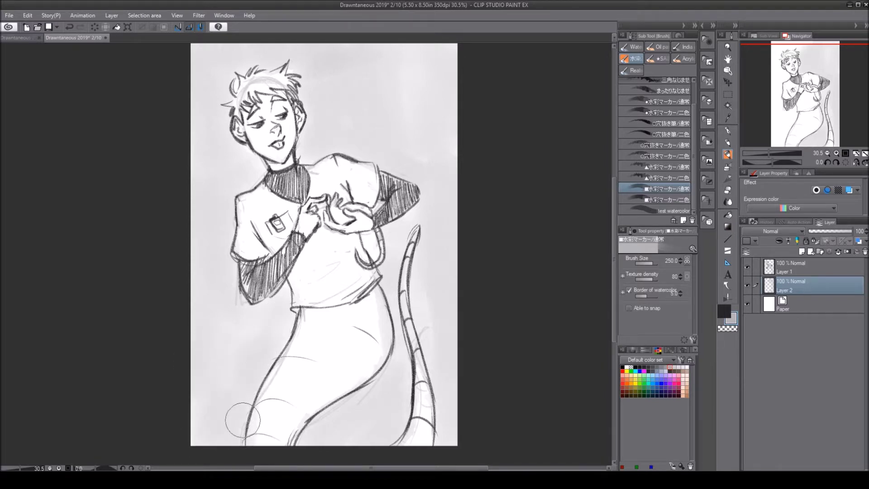
pyautogui.moveTo(265, 324)
pyautogui.mouseDown()
pyautogui.moveTo(237, 342)
pyautogui.moveTo(248, 355)
pyautogui.mouseUp()
# Wash the upper-right corner, the right edge and the lower body in grey.
pyautogui.moveTo(436, 120)
pyautogui.mouseDown()
pyautogui.moveTo(450, 58)
pyautogui.moveTo(448, 79)
pyautogui.moveTo(421, 49)
pyautogui.moveTo(429, 73)
pyautogui.moveTo(384, 58)
pyautogui.moveTo(441, 140)
pyautogui.moveTo(409, 94)
pyautogui.moveTo(358, 63)
pyautogui.moveTo(334, 89)
pyautogui.moveTo(353, 86)
pyautogui.moveTo(440, 172)
pyautogui.mouseUp()
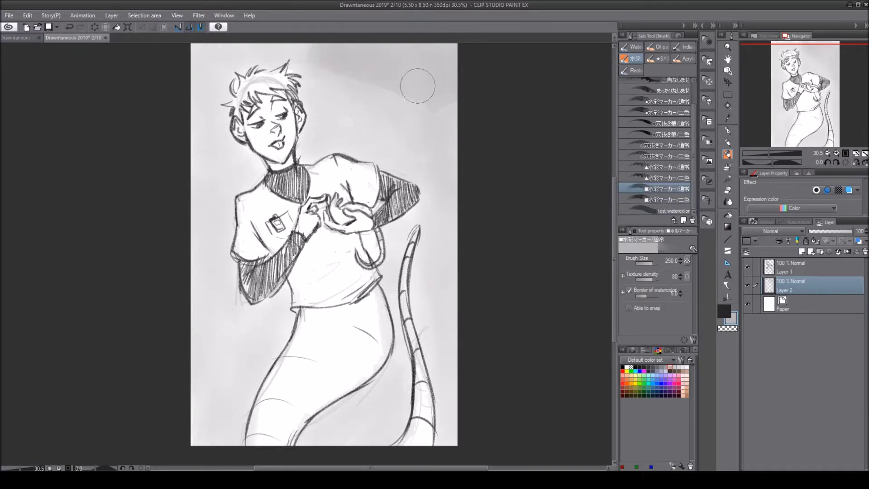
pyautogui.moveTo(413, 83)
pyautogui.mouseDown()
pyautogui.moveTo(442, 114)
pyautogui.moveTo(442, 188)
pyautogui.mouseUp()
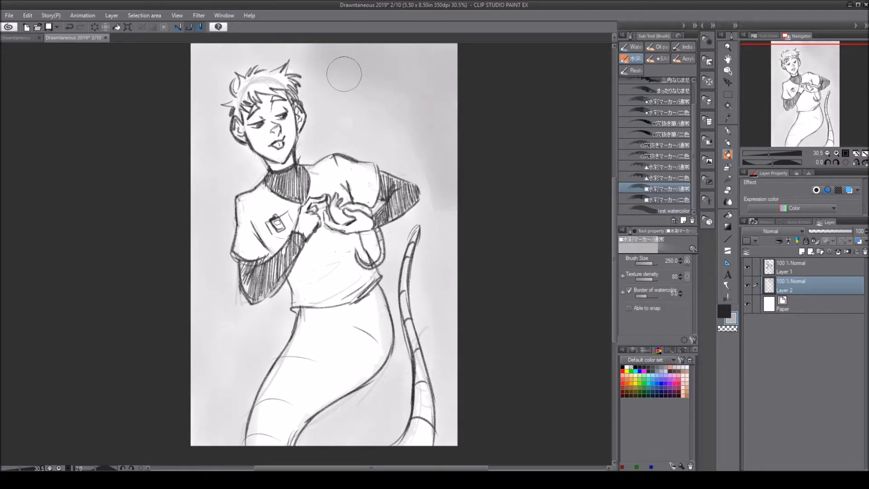
pyautogui.moveTo(446, 226); pyautogui.dragTo(452, 287)
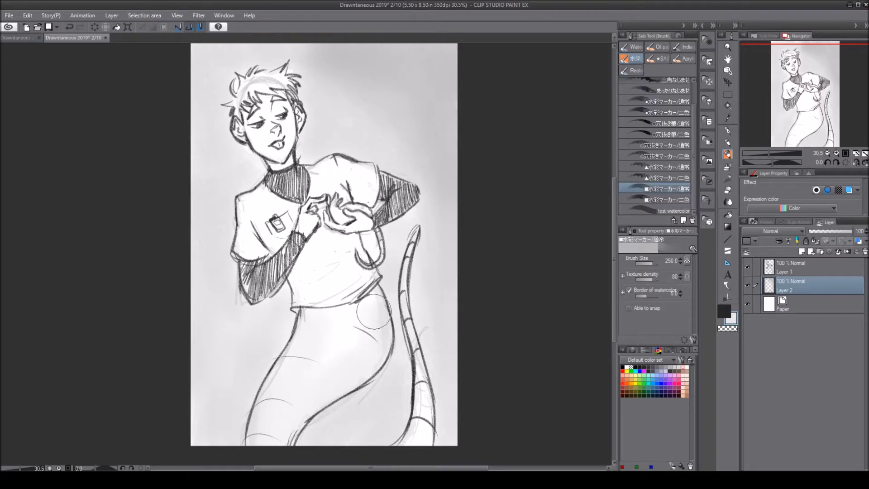
pyautogui.moveTo(374, 312); pyautogui.dragTo(320, 349)
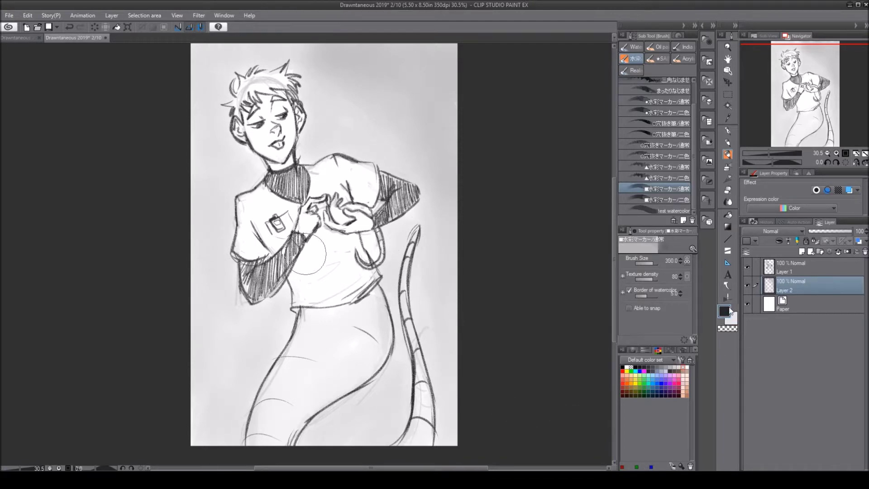
pyautogui.press('[')
pyautogui.press('[')
pyautogui.press('[')
# Shade darker grey beside the cheek and neck, along the tail, down the left edge and near the hand.
pyautogui.moveTo(306, 140)
pyautogui.mouseDown()
pyautogui.moveTo(333, 142)
pyautogui.moveTo(319, 147)
pyautogui.moveTo(352, 145)
pyautogui.moveTo(342, 143)
pyautogui.moveTo(392, 164)
pyautogui.moveTo(378, 151)
pyautogui.moveTo(412, 172)
pyautogui.moveTo(403, 165)
pyautogui.moveTo(426, 186)
pyautogui.moveTo(422, 207)
pyautogui.moveTo(427, 200)
pyautogui.moveTo(394, 229)
pyautogui.moveTo(388, 268)
pyautogui.moveTo(404, 230)
pyautogui.moveTo(389, 281)
pyautogui.moveTo(402, 364)
pyautogui.moveTo(400, 344)
pyautogui.moveTo(384, 388)
pyautogui.moveTo(390, 373)
pyautogui.moveTo(305, 445)
pyautogui.moveTo(349, 416)
pyautogui.moveTo(353, 431)
pyautogui.moveTo(368, 422)
pyautogui.moveTo(384, 439)
pyautogui.moveTo(398, 425)
pyautogui.moveTo(401, 396)
pyautogui.mouseUp()
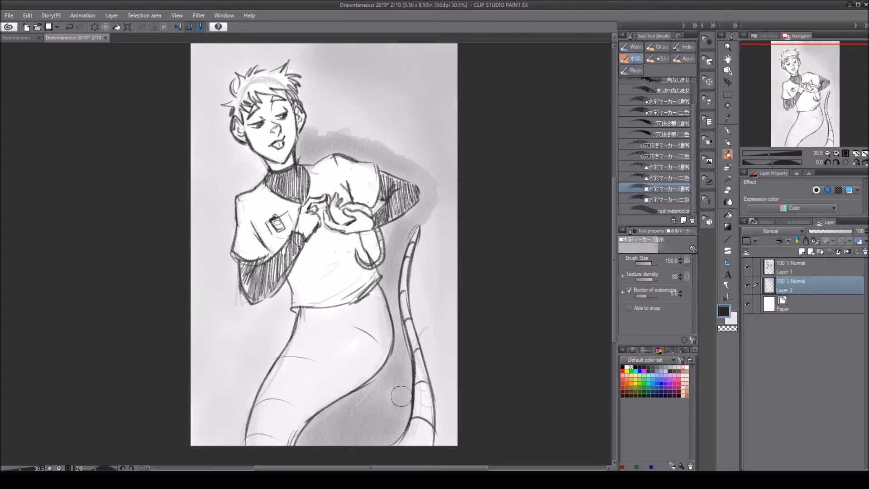
pyautogui.moveTo(431, 205)
pyautogui.mouseDown()
pyautogui.moveTo(419, 297)
pyautogui.moveTo(440, 388)
pyautogui.moveTo(433, 358)
pyautogui.moveTo(441, 442)
pyautogui.moveTo(442, 407)
pyautogui.moveTo(451, 449)
pyautogui.moveTo(452, 394)
pyautogui.moveTo(425, 269)
pyautogui.moveTo(435, 323)
pyautogui.moveTo(438, 225)
pyautogui.moveTo(453, 318)
pyautogui.moveTo(443, 206)
pyautogui.moveTo(450, 241)
pyautogui.moveTo(451, 232)
pyautogui.moveTo(411, 145)
pyautogui.moveTo(439, 204)
pyautogui.moveTo(417, 171)
pyautogui.moveTo(360, 122)
pyautogui.moveTo(416, 165)
pyautogui.moveTo(328, 111)
pyautogui.moveTo(366, 143)
pyautogui.moveTo(313, 136)
pyautogui.moveTo(317, 89)
pyautogui.moveTo(313, 105)
pyautogui.moveTo(301, 57)
pyautogui.moveTo(230, 57)
pyautogui.moveTo(242, 47)
pyautogui.moveTo(217, 74)
pyautogui.moveTo(229, 70)
pyautogui.moveTo(231, 85)
pyautogui.moveTo(216, 89)
pyautogui.moveTo(223, 112)
pyautogui.moveTo(210, 130)
pyautogui.moveTo(200, 71)
pyautogui.moveTo(218, 62)
pyautogui.mouseUp()
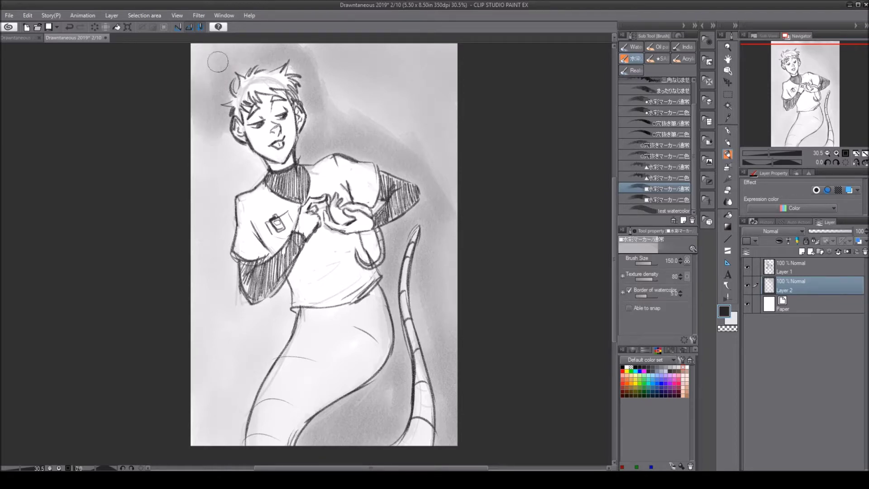
pyautogui.moveTo(221, 124)
pyautogui.mouseDown()
pyautogui.moveTo(232, 153)
pyautogui.moveTo(258, 167)
pyautogui.moveTo(232, 192)
pyautogui.moveTo(238, 159)
pyautogui.moveTo(220, 189)
pyautogui.moveTo(202, 146)
pyautogui.moveTo(214, 191)
pyautogui.moveTo(232, 188)
pyautogui.moveTo(226, 279)
pyautogui.moveTo(251, 312)
pyautogui.moveTo(287, 299)
pyautogui.moveTo(235, 429)
pyautogui.moveTo(223, 450)
pyautogui.moveTo(196, 452)
pyautogui.moveTo(217, 386)
pyautogui.moveTo(215, 406)
pyautogui.moveTo(234, 375)
pyautogui.moveTo(226, 405)
pyautogui.moveTo(252, 327)
pyautogui.moveTo(251, 349)
pyautogui.moveTo(262, 329)
pyautogui.moveTo(249, 370)
pyautogui.moveTo(225, 298)
pyautogui.moveTo(229, 328)
pyautogui.moveTo(209, 217)
pyautogui.moveTo(220, 291)
pyautogui.mouseUp()
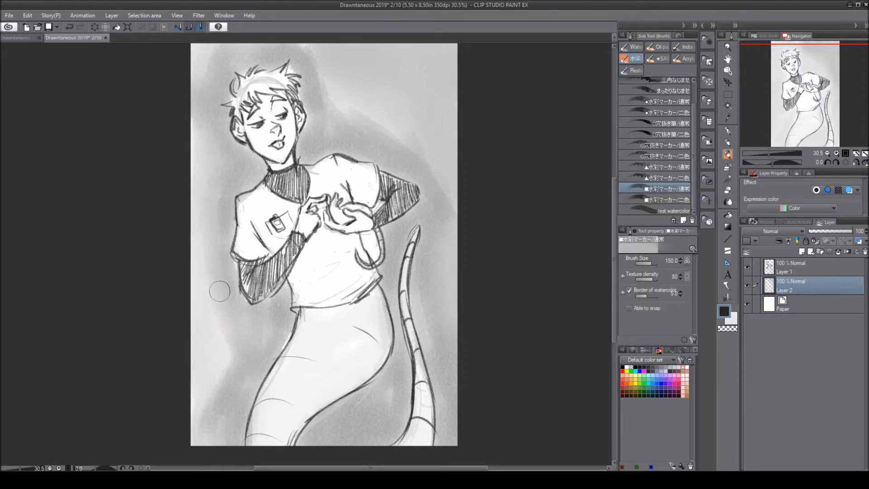
pyautogui.moveTo(207, 216)
pyautogui.mouseDown()
pyautogui.moveTo(199, 275)
pyautogui.moveTo(223, 371)
pyautogui.moveTo(201, 253)
pyautogui.moveTo(233, 380)
pyautogui.mouseUp()
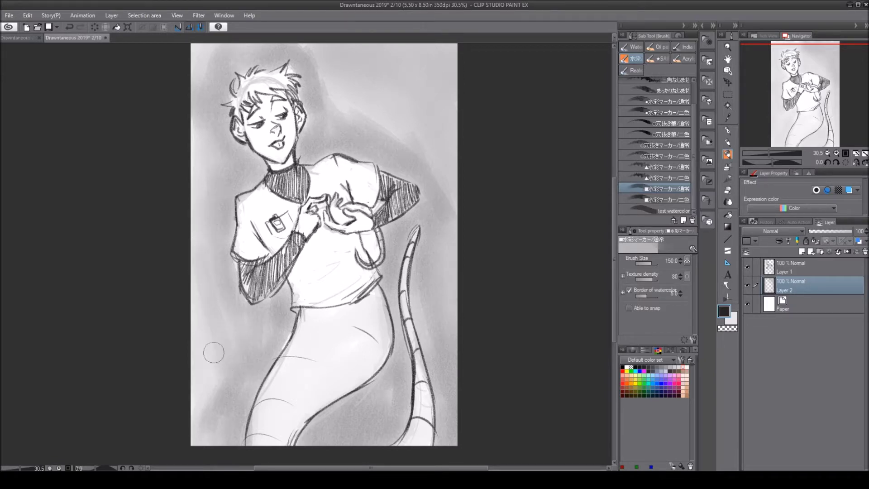
pyautogui.moveTo(192, 344); pyautogui.dragTo(196, 348)
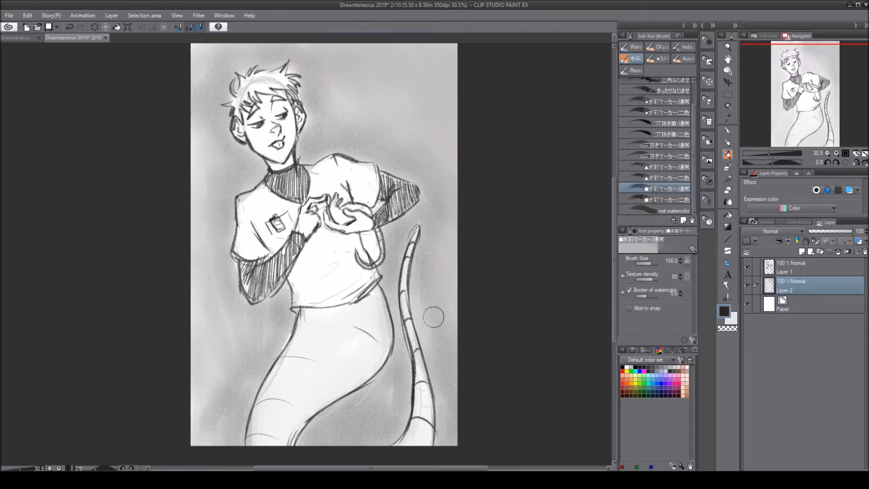
pyautogui.moveTo(368, 239); pyautogui.dragTo(371, 243)
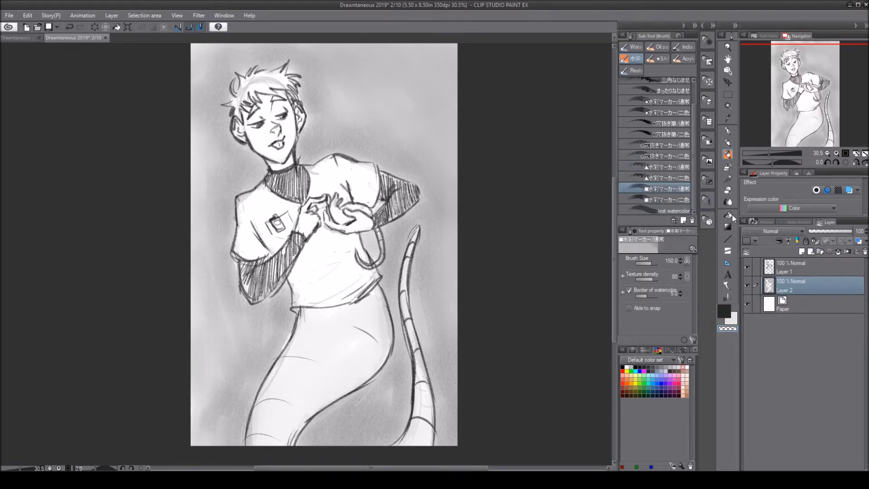
pyautogui.moveTo(691, 259); pyautogui.dragTo(2, 260)
# Touch up the collar, erase a small patch at the shirt's left edge, then select Layer 1.
pyautogui.moveTo(244, 198); pyautogui.dragTo(240, 199)
pyautogui.press('e')
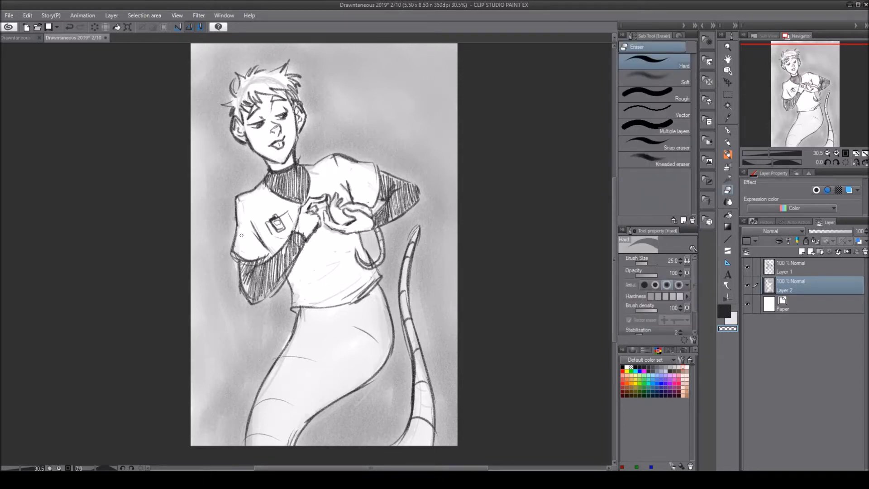
pyautogui.moveTo(242, 235); pyautogui.dragTo(237, 250)
pyautogui.click(785, 270)
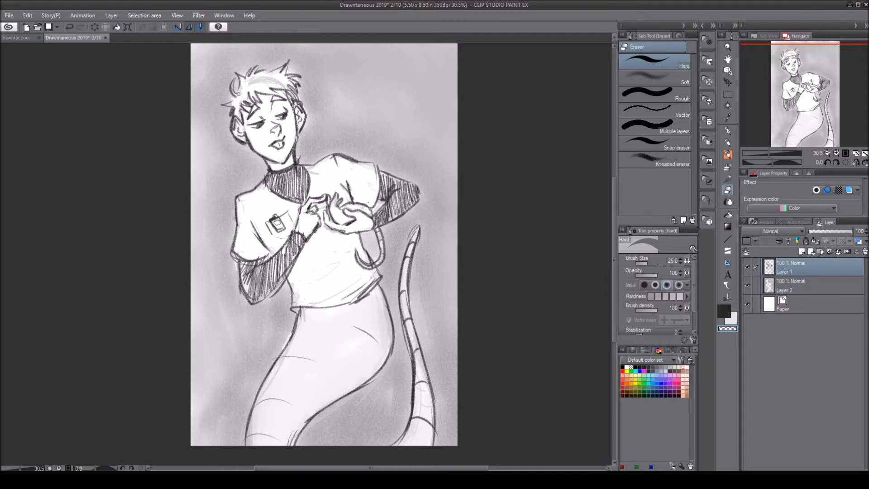
# Erase the grey arc on the hair top, then add a hair stroke with a thinner Real pencil.
pyautogui.moveTo(238, 93)
pyautogui.mouseDown()
pyautogui.moveTo(254, 81)
pyautogui.moveTo(284, 84)
pyautogui.mouseUp()
pyautogui.click(728, 143)
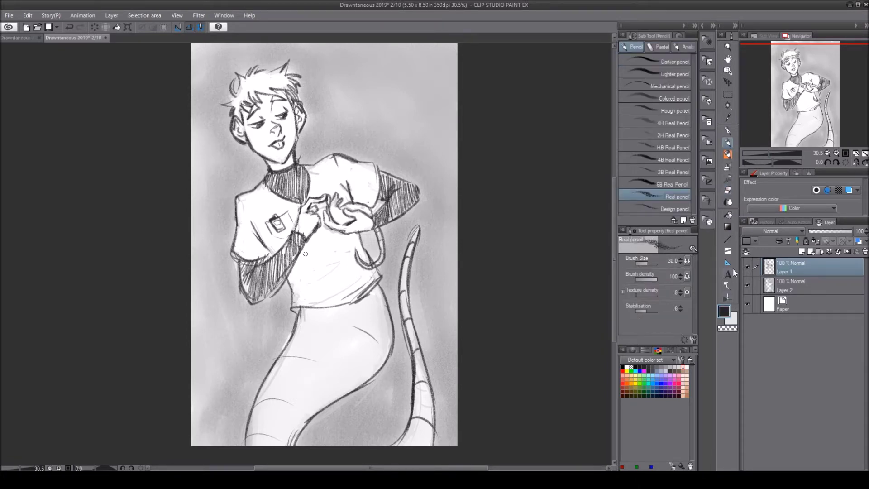
pyautogui.press('[')
pyautogui.moveTo(256, 104)
pyautogui.mouseDown()
pyautogui.moveTo(250, 115)
pyautogui.moveTo(283, 96)
pyautogui.mouseUp()
# Add pencil hatching between the hands, darken the collar, and mark the nose, cheek blush and shoulder.
pyautogui.moveTo(340, 221)
pyautogui.mouseDown()
pyautogui.moveTo(362, 207)
pyautogui.moveTo(335, 199)
pyautogui.moveTo(338, 206)
pyautogui.mouseUp()
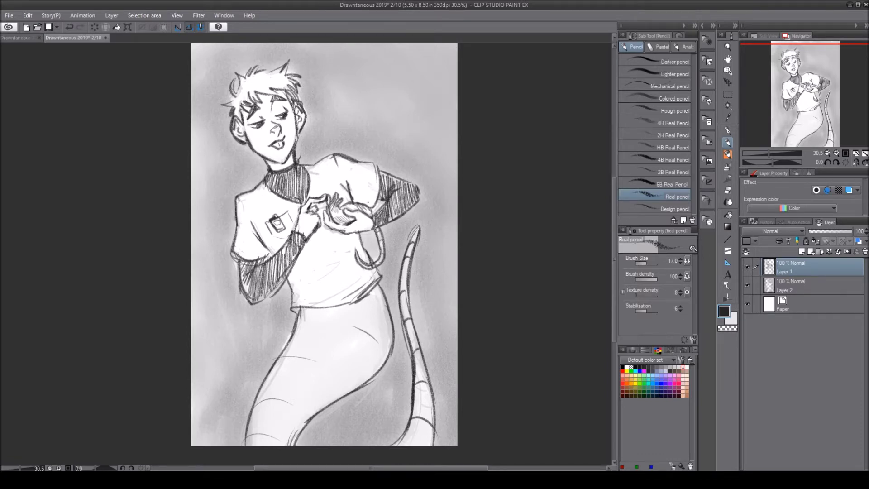
pyautogui.moveTo(265, 168)
pyautogui.mouseDown()
pyautogui.moveTo(284, 161)
pyautogui.moveTo(269, 155)
pyautogui.mouseUp()
pyautogui.moveTo(271, 131); pyautogui.dragTo(277, 126)
pyautogui.moveTo(248, 131)
pyautogui.mouseDown()
pyautogui.moveTo(291, 109)
pyautogui.moveTo(288, 125)
pyautogui.moveTo(301, 109)
pyautogui.mouseUp()
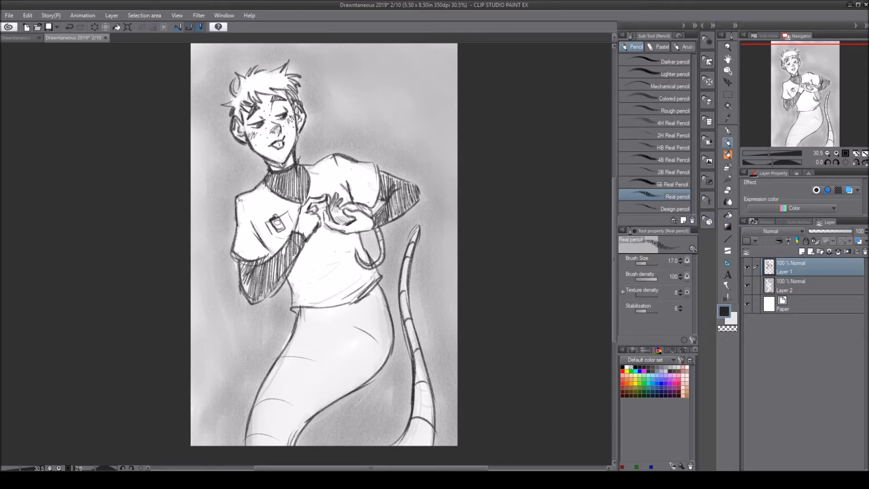
pyautogui.moveTo(337, 155); pyautogui.dragTo(340, 169)
pyautogui.moveTo(811, 100); pyautogui.dragTo(805, 98)
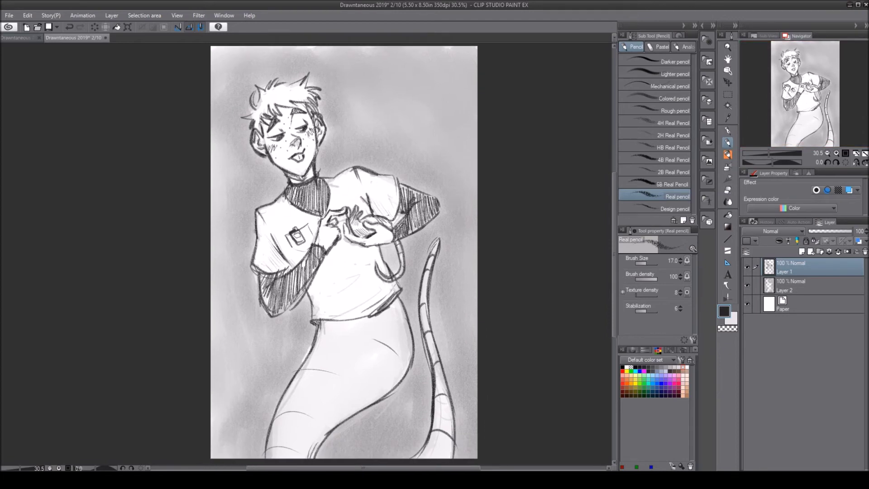
# Lift wash near the collar and along the tail on Layer 2 using the transparent colour.
pyautogui.click(727, 328)
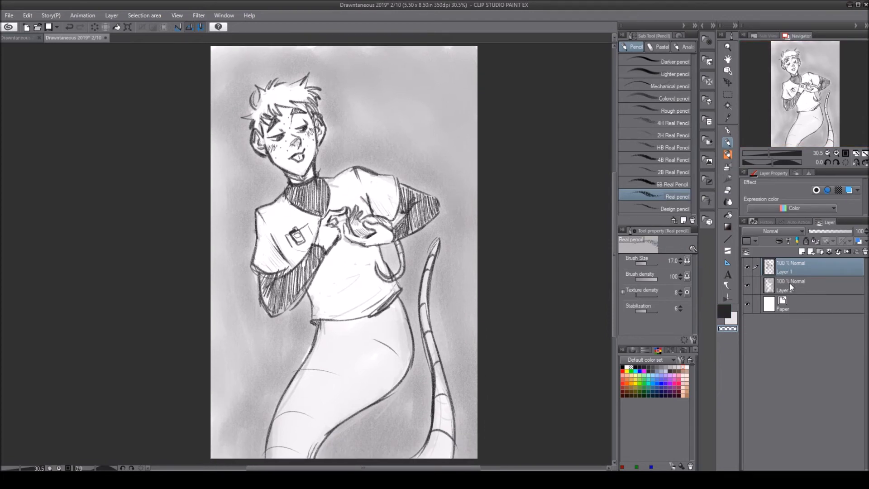
pyautogui.click(789, 283)
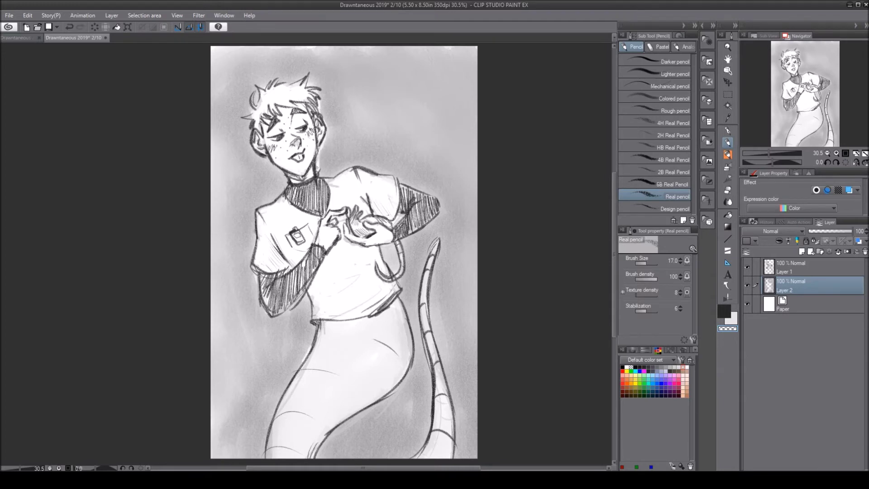
pyautogui.moveTo(320, 177)
pyautogui.mouseDown()
pyautogui.moveTo(356, 165)
pyautogui.moveTo(396, 173)
pyautogui.mouseUp()
pyautogui.moveTo(382, 246)
pyautogui.mouseDown()
pyautogui.moveTo(394, 272)
pyautogui.moveTo(403, 269)
pyautogui.moveTo(403, 311)
pyautogui.mouseUp()
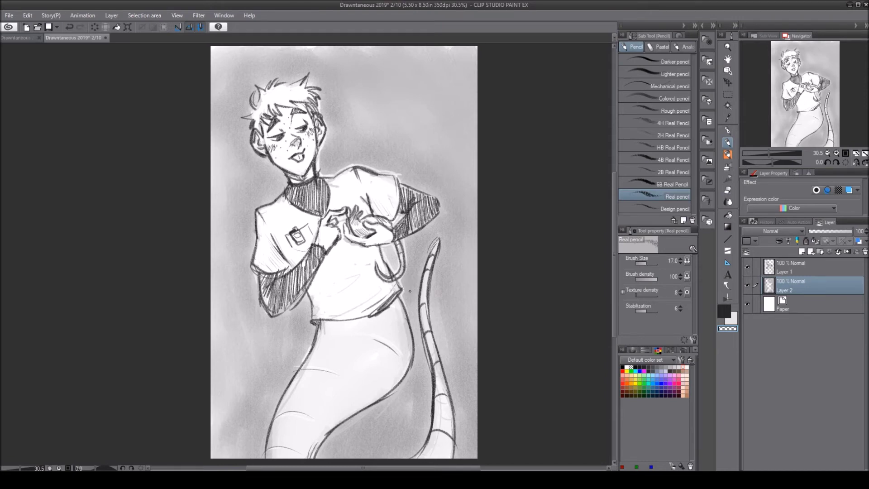
pyautogui.click(798, 267)
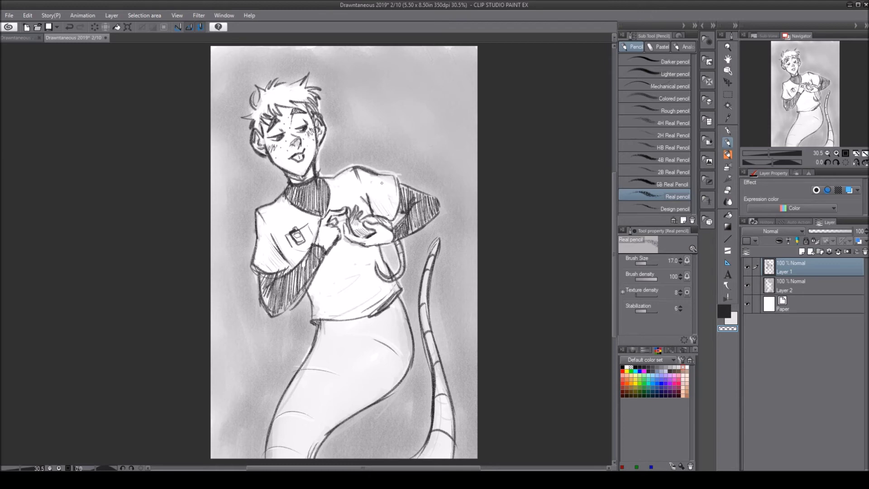
pyautogui.click(792, 286)
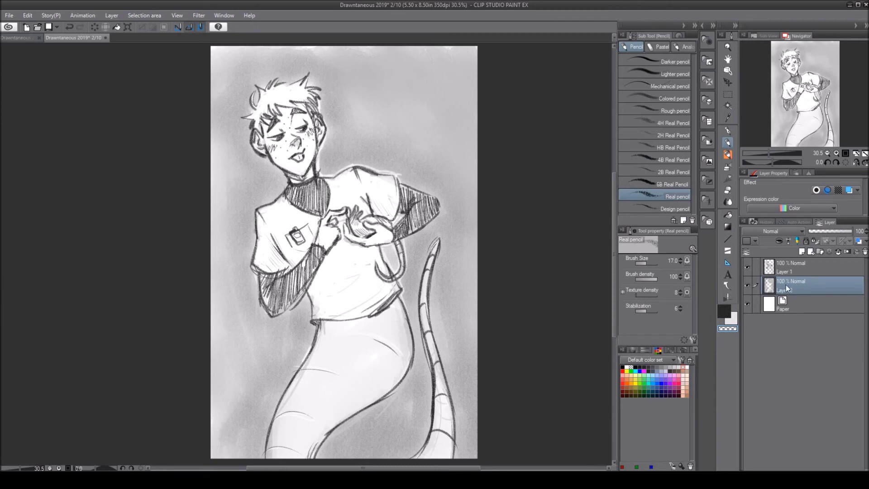
# Switch briefly to Layer 1, then make Layer 2 the active drawing layer.
pyautogui.click(779, 266)
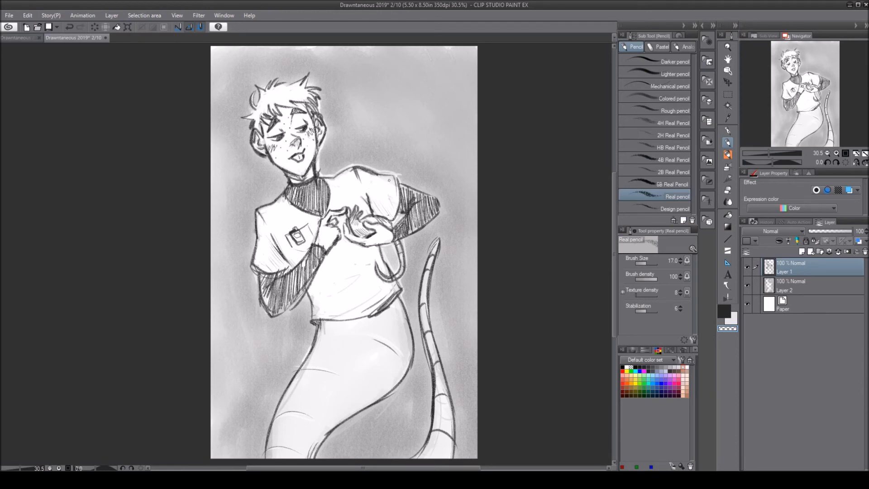
pyautogui.click(781, 281)
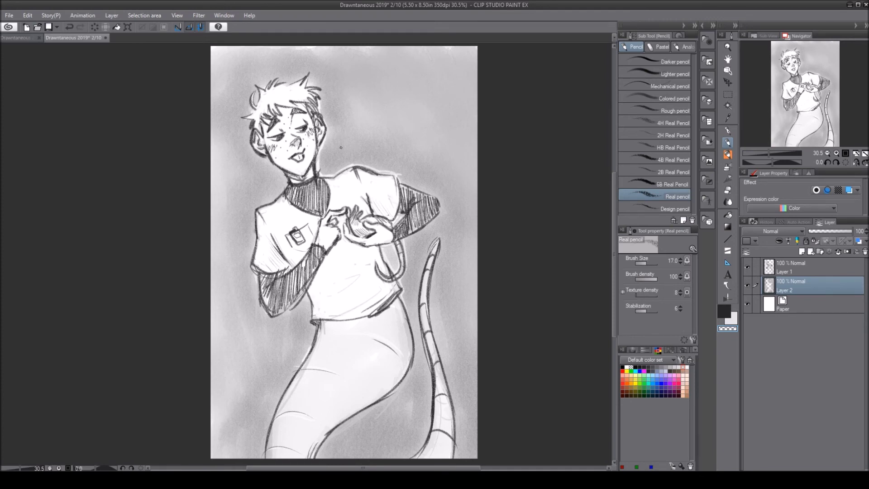
# Doodle a small light heart with the Real pencil beside the ghost's chin.
pyautogui.moveTo(335, 153)
pyautogui.mouseDown()
pyautogui.moveTo(325, 148)
pyautogui.moveTo(337, 164)
pyautogui.moveTo(328, 152)
pyautogui.moveTo(337, 162)
pyautogui.moveTo(338, 150)
pyautogui.moveTo(324, 153)
pyautogui.mouseUp()
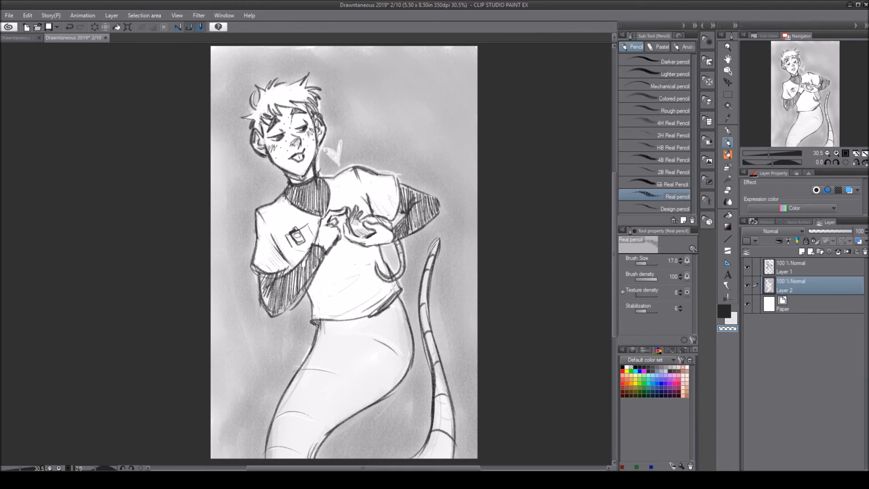